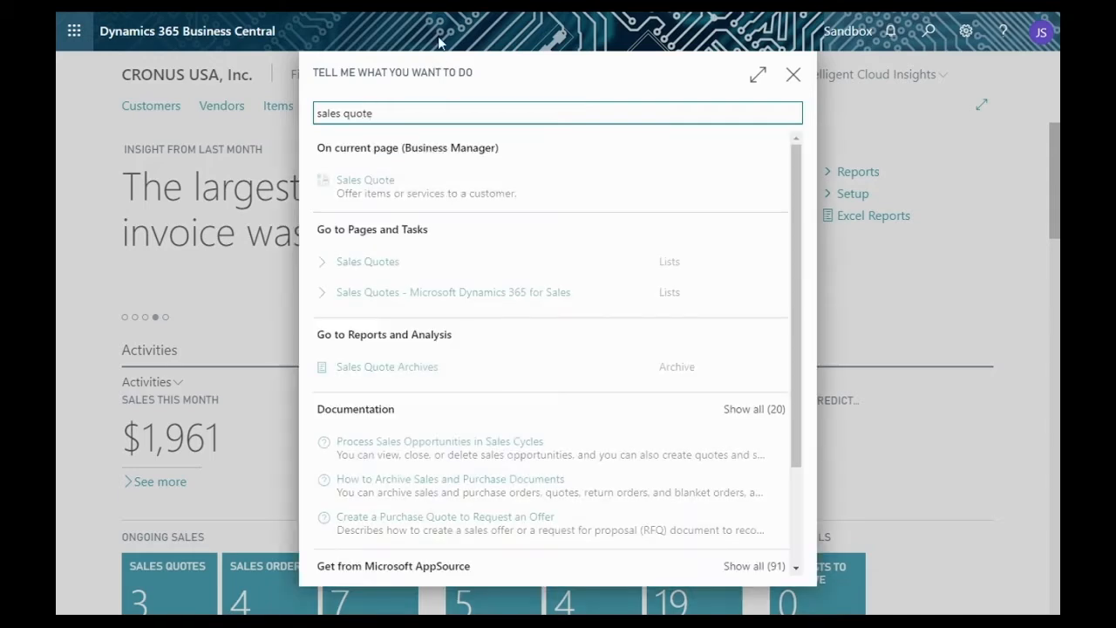
- Create a new sales quote for the customer School of Fine Art
left_click(356, 185)
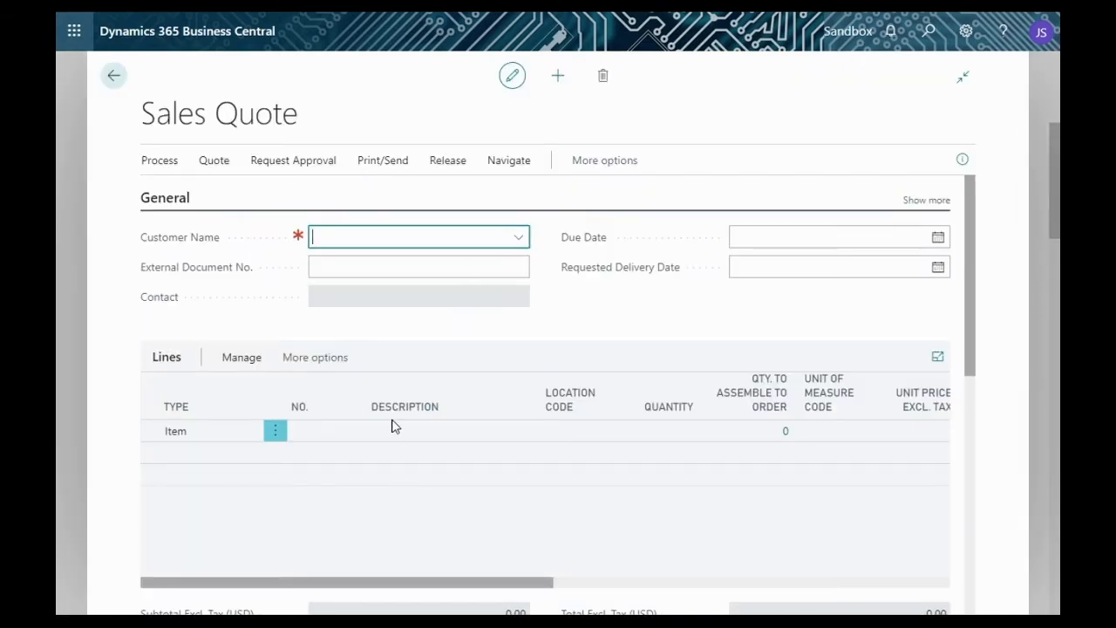
left_click(520, 243)
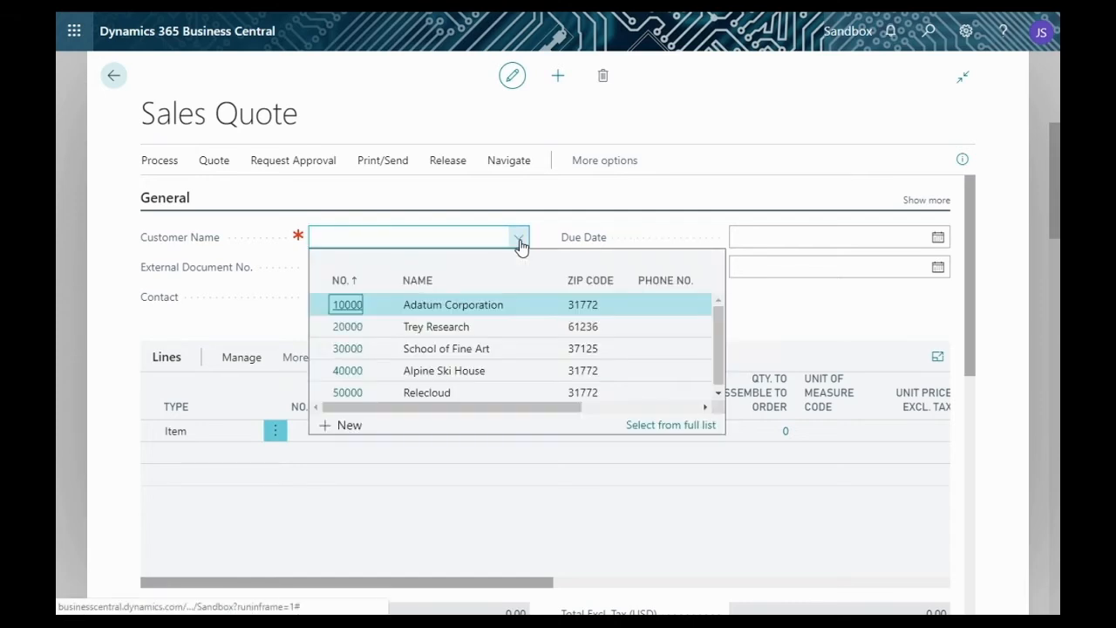
left_click(430, 353)
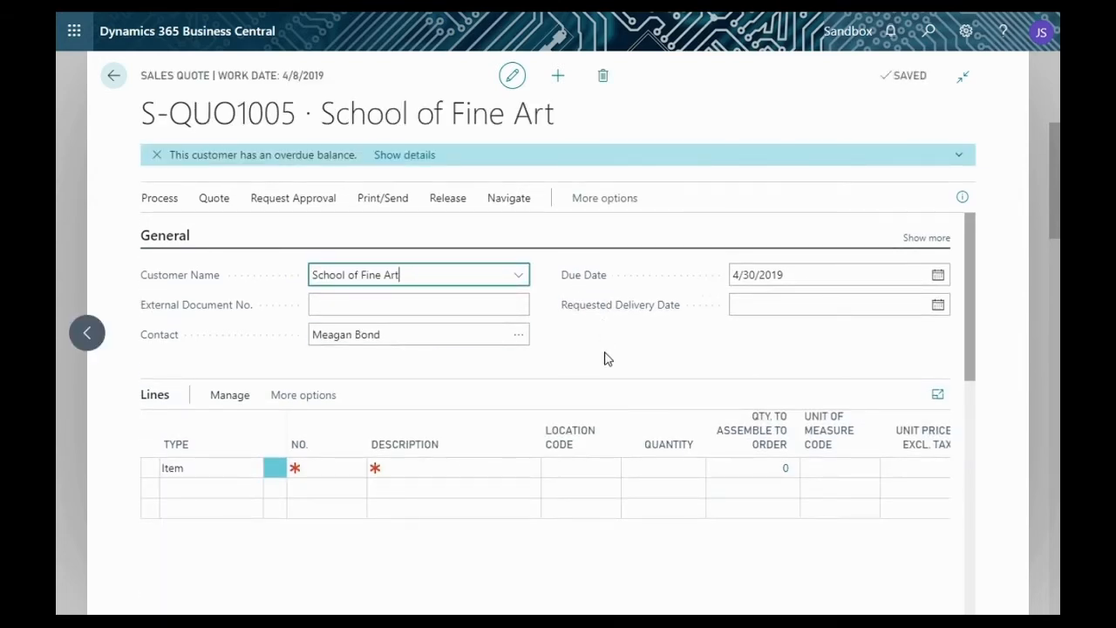
scroll(605, 356, "down", 2)
scroll(636, 384, "up", 2)
- Review the customer's sales history and attached documents in the quote's additional details, and hide the details again
left_click(963, 199)
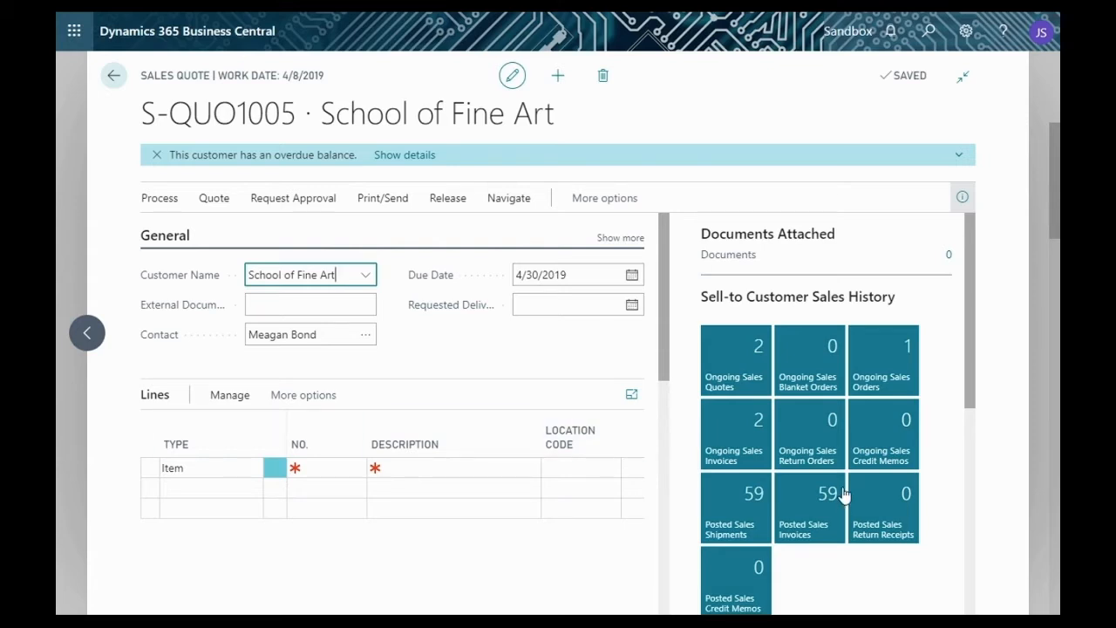
scroll(782, 387, "down", 1)
scroll(782, 387, "down", 1)
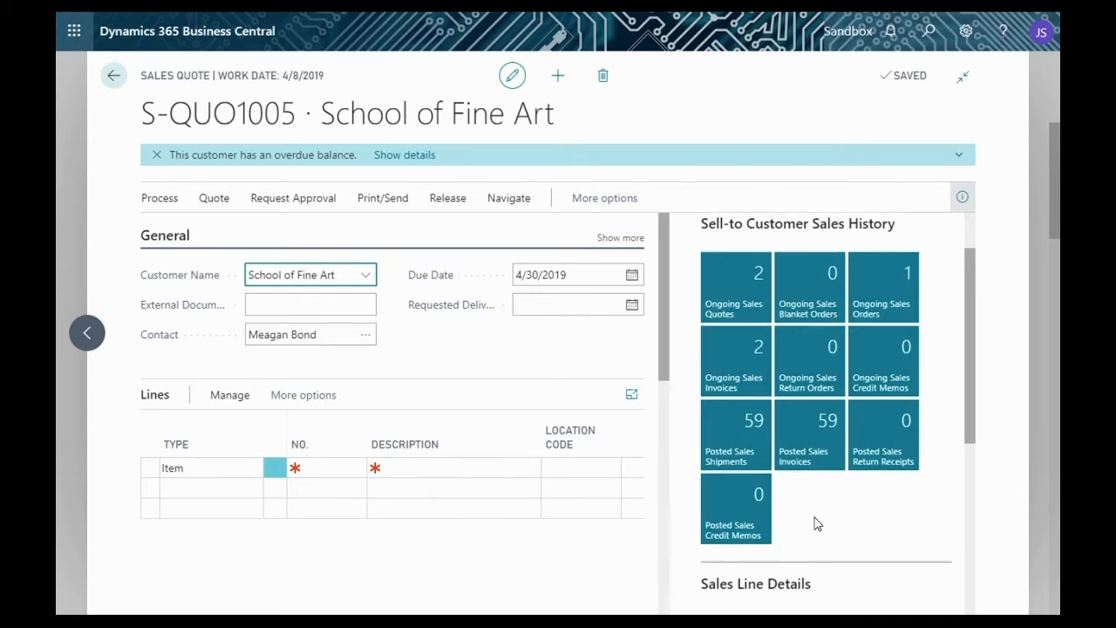
scroll(817, 523, "up", 2)
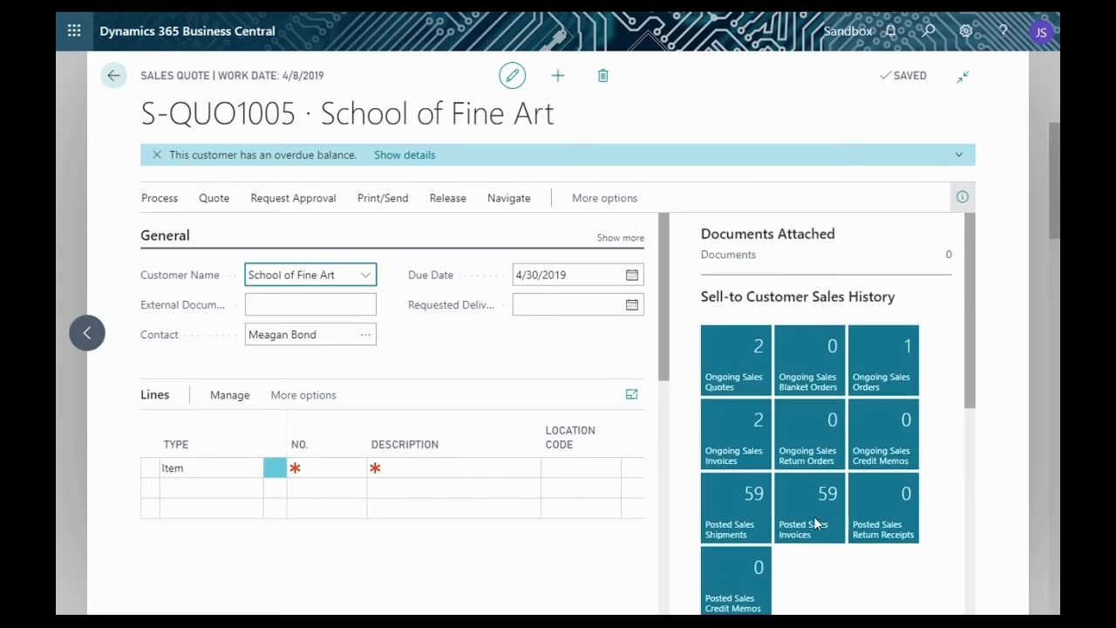
scroll(815, 519, "down", 2)
scroll(817, 523, "up", 2)
left_click(960, 199)
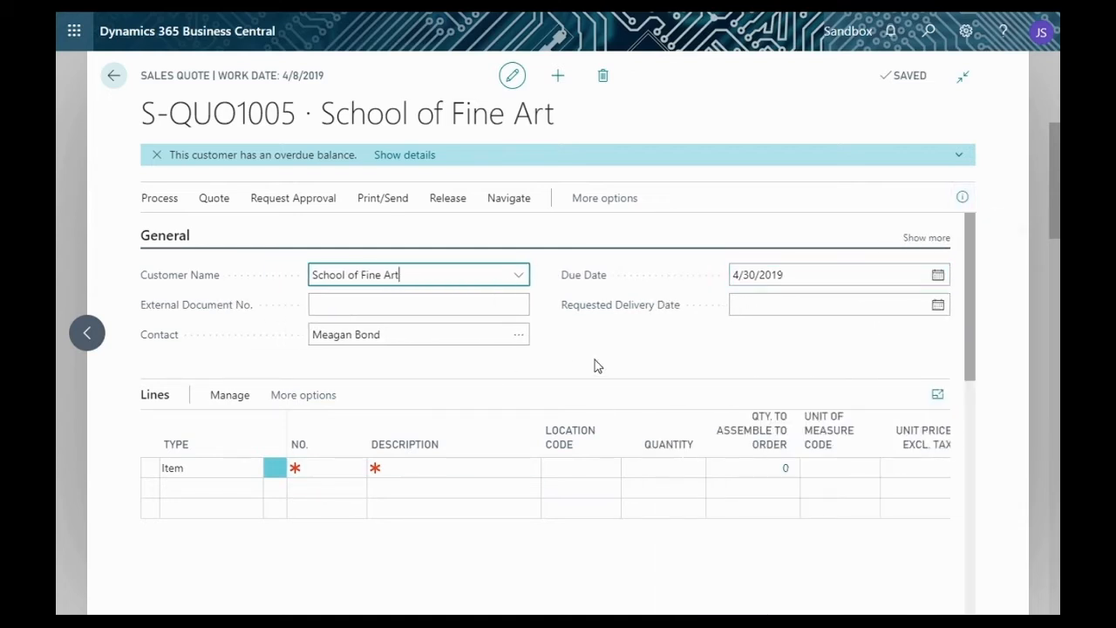
- Browse the item list for the quote's first line and filter it by item number 1928
scroll(598, 365, "down", 3)
scroll(386, 423, "up", 1)
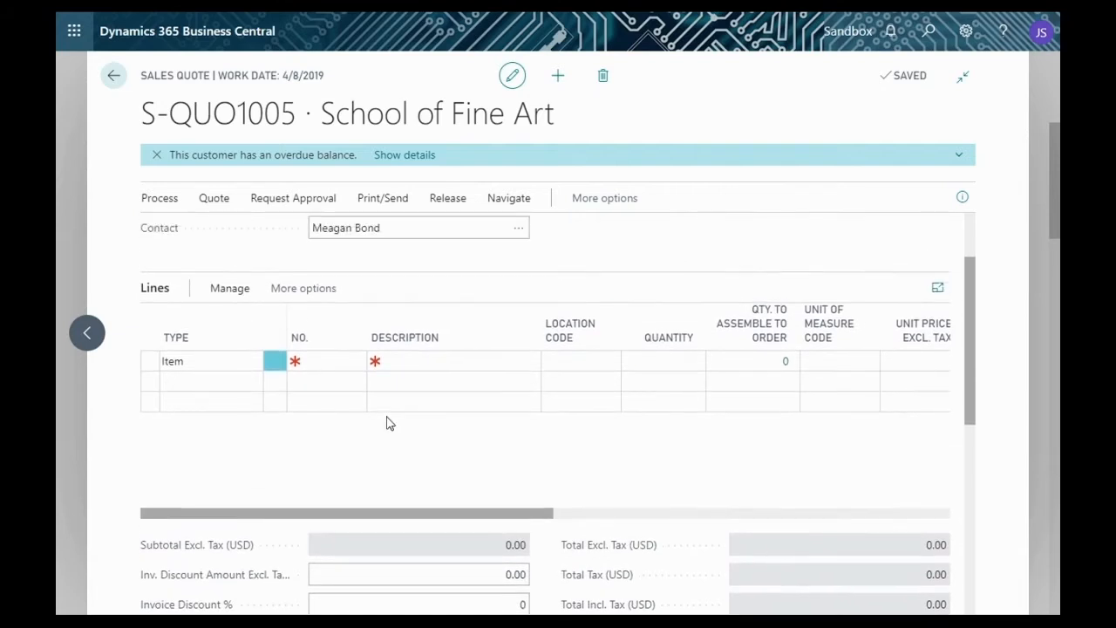
left_click(332, 370)
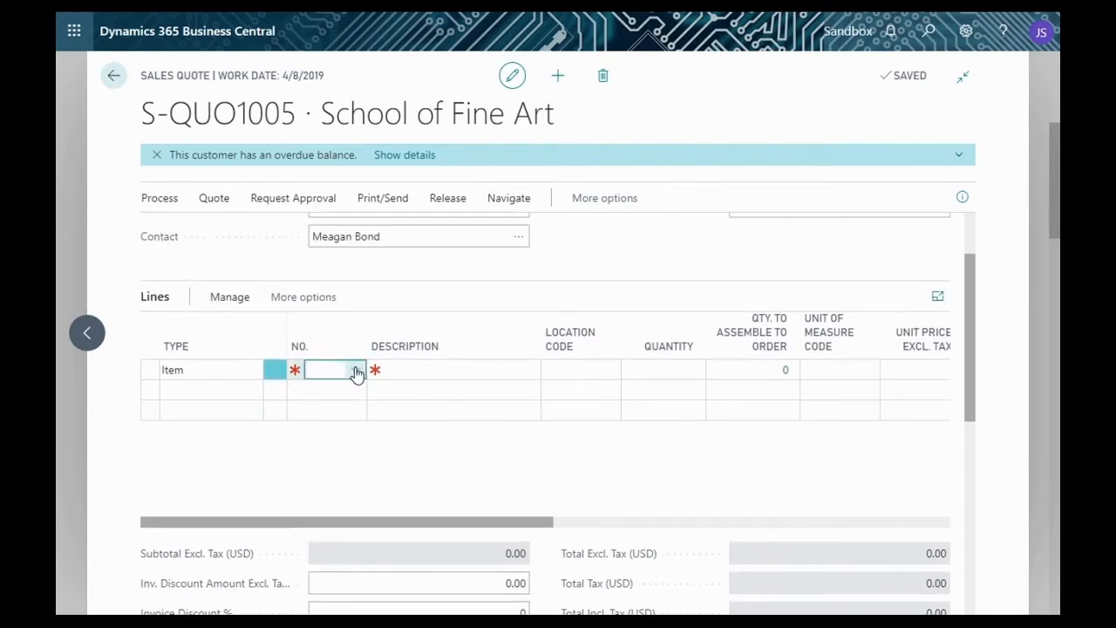
left_click(356, 372)
scroll(399, 487, "down", 1)
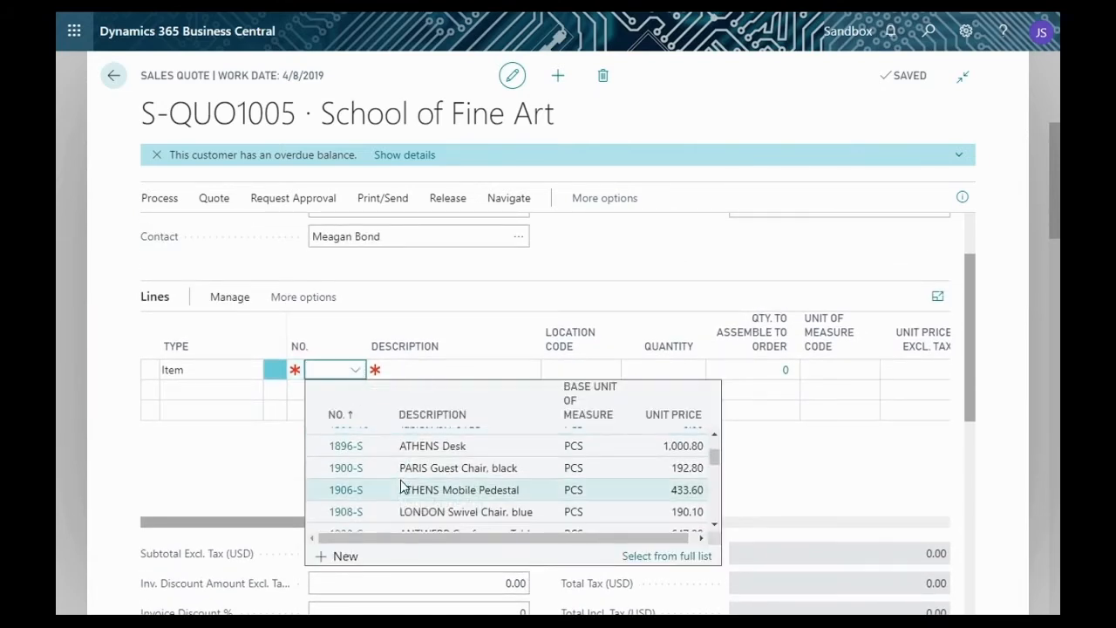
scroll(401, 487, "down", 2)
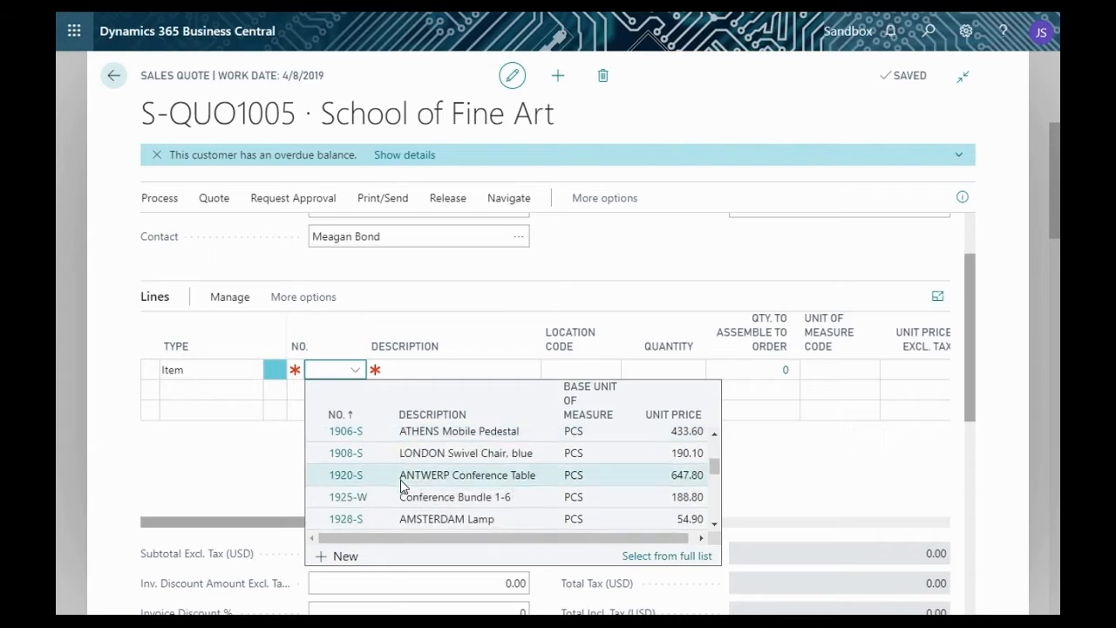
scroll(401, 486, "up", 2)
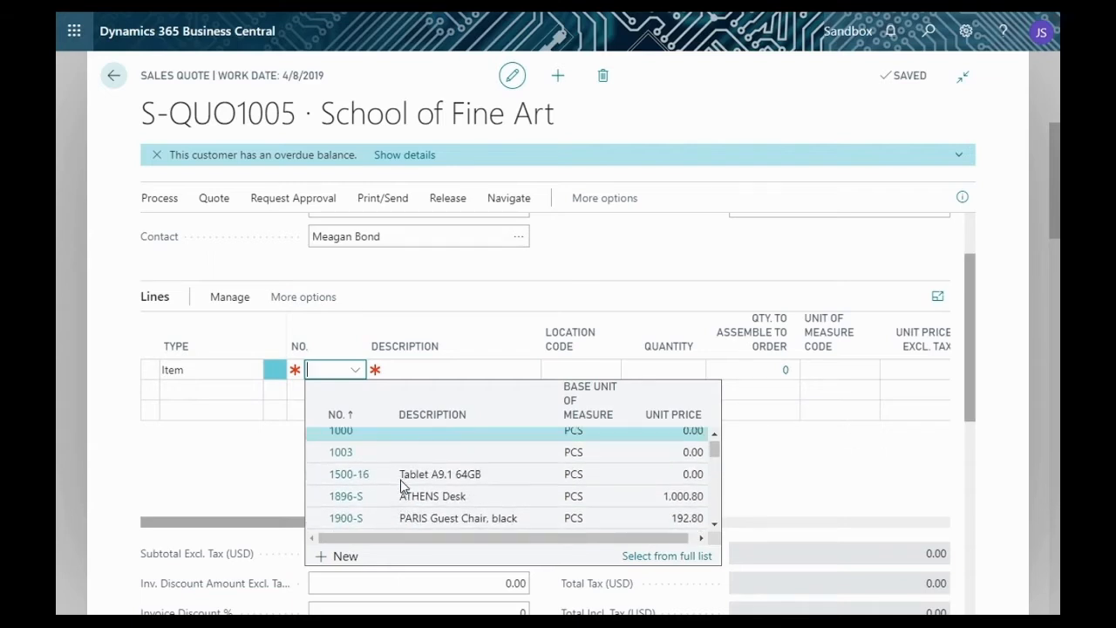
scroll(399, 478, "down", 2)
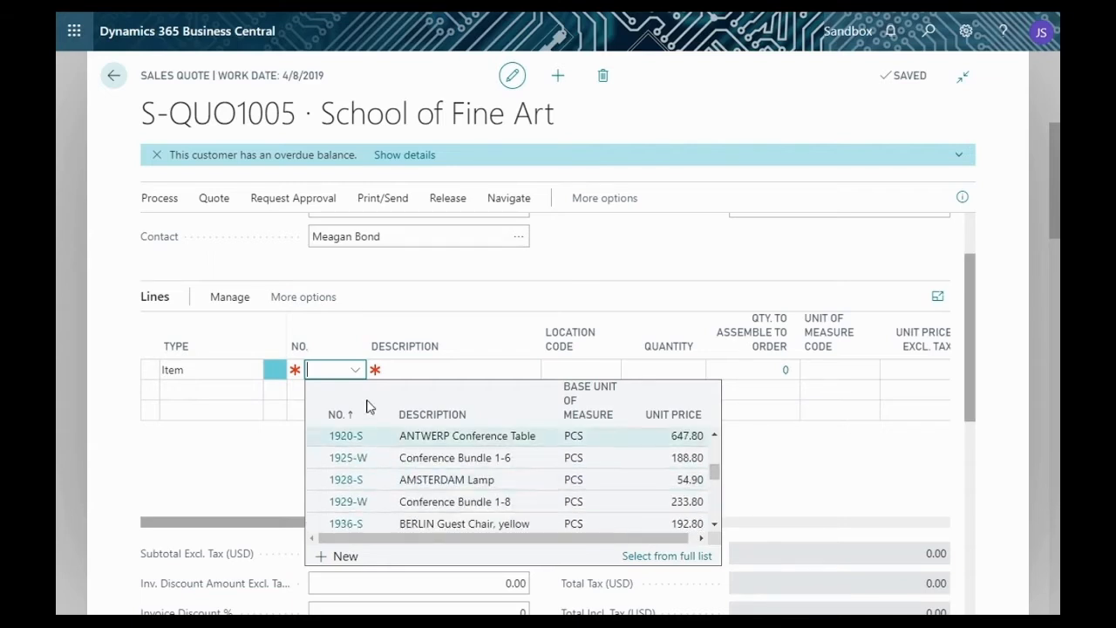
type("1")
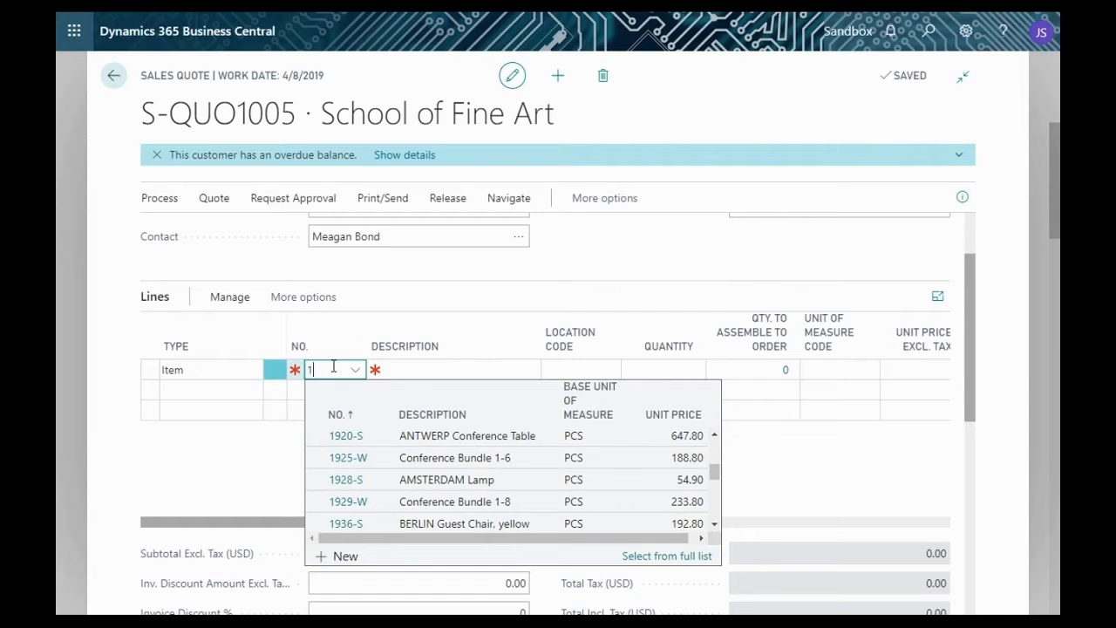
type("928")
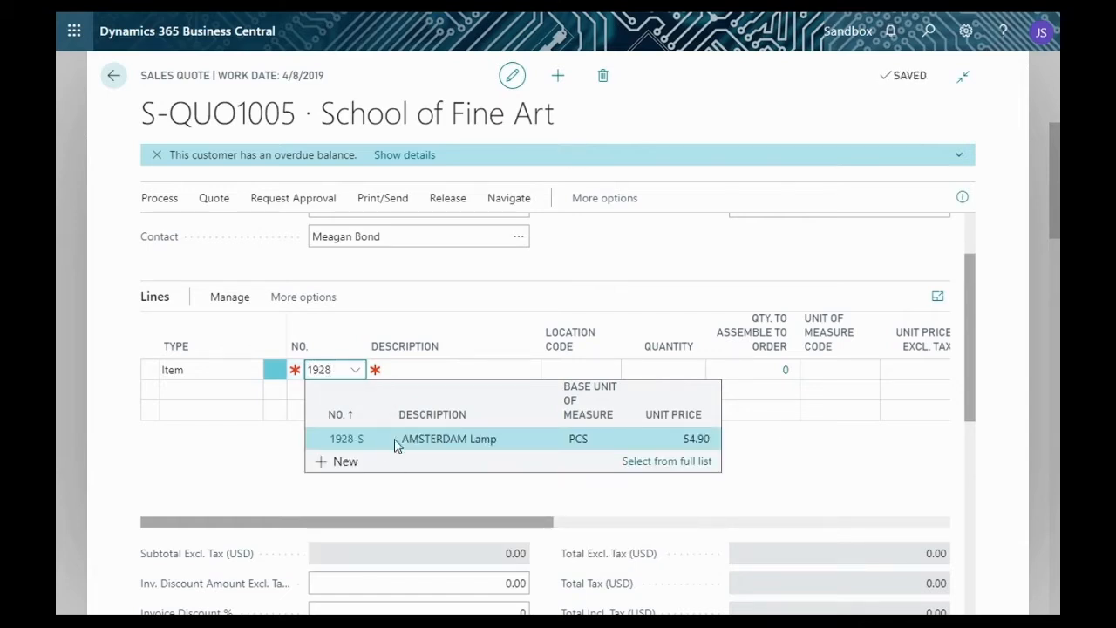
- Search the items for "amsterdam" instead and add the AMSTERDAM Lamp, item 1928-S, to the first quote line
key("BackSpace")
key("BackSpace")
key("BackSpace")
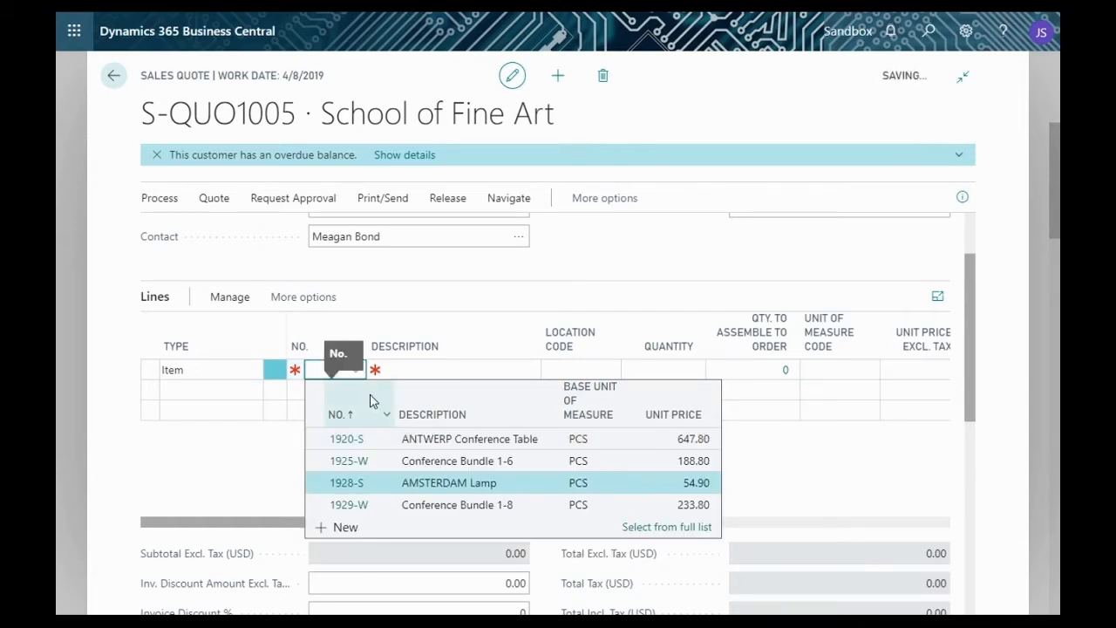
type("ams")
type("terdam")
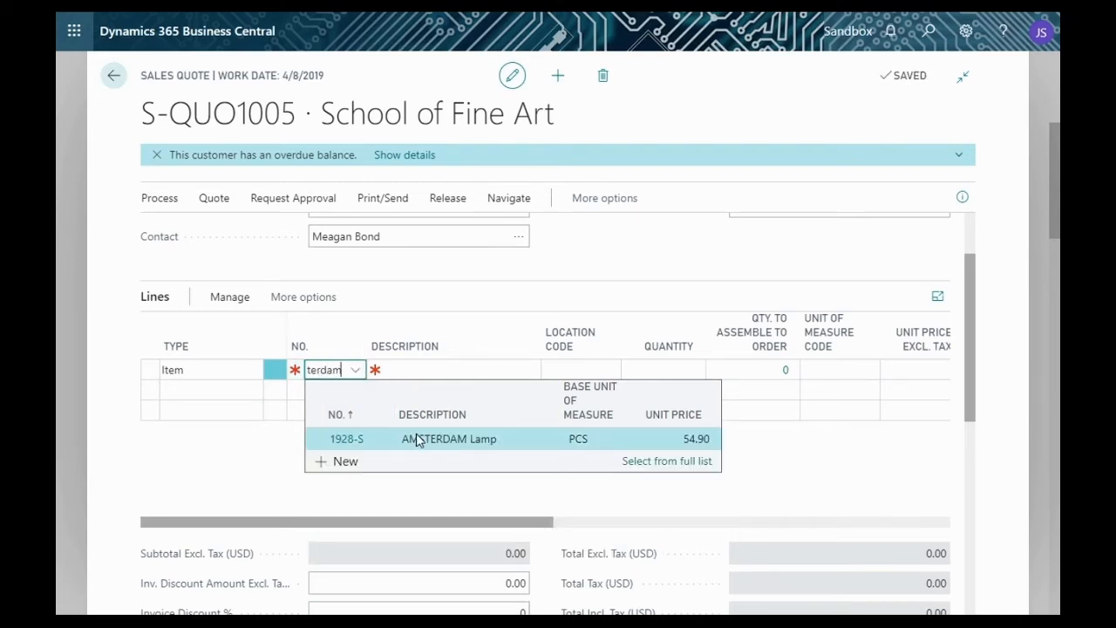
key("Return")
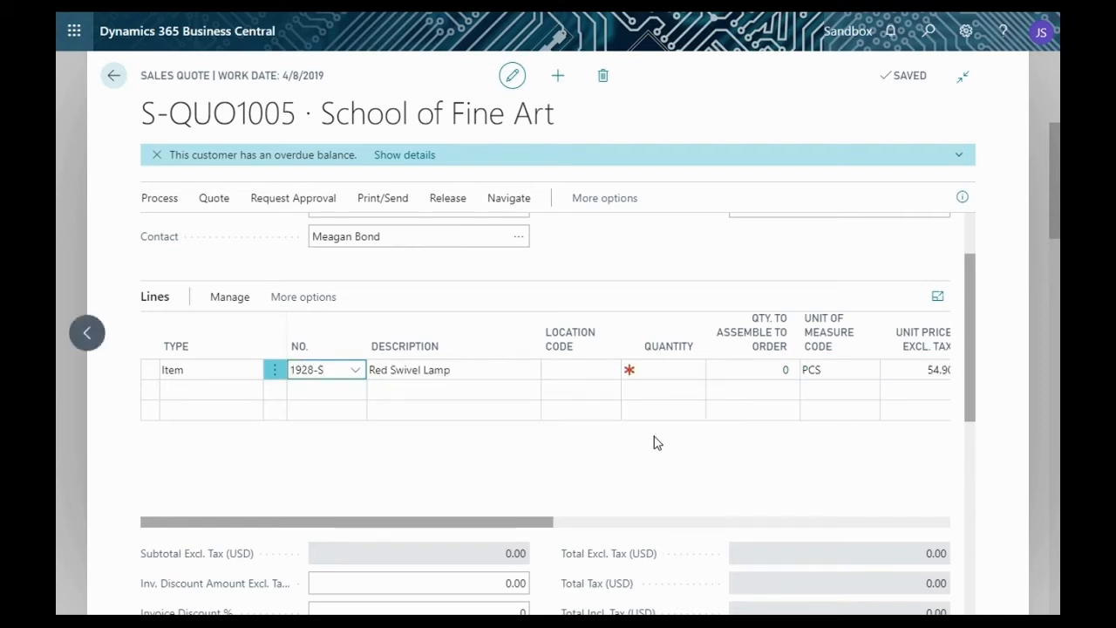
- Set the quantity of item 1928-S on the quote line to 1
left_click(659, 370)
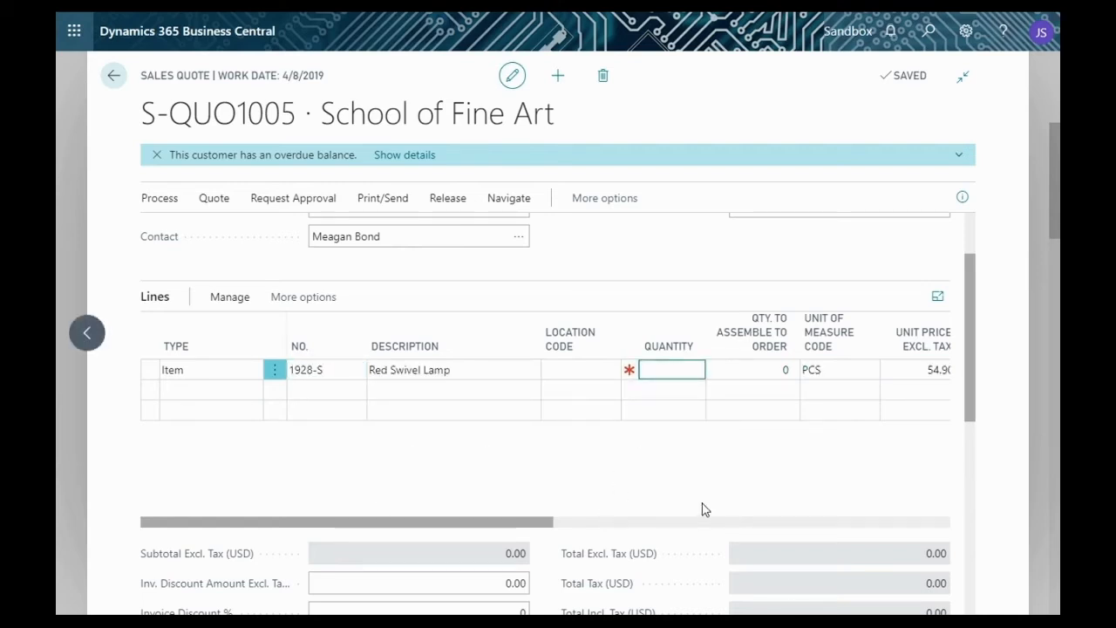
mouse_move(631, 373)
type("1")
left_click(561, 523)
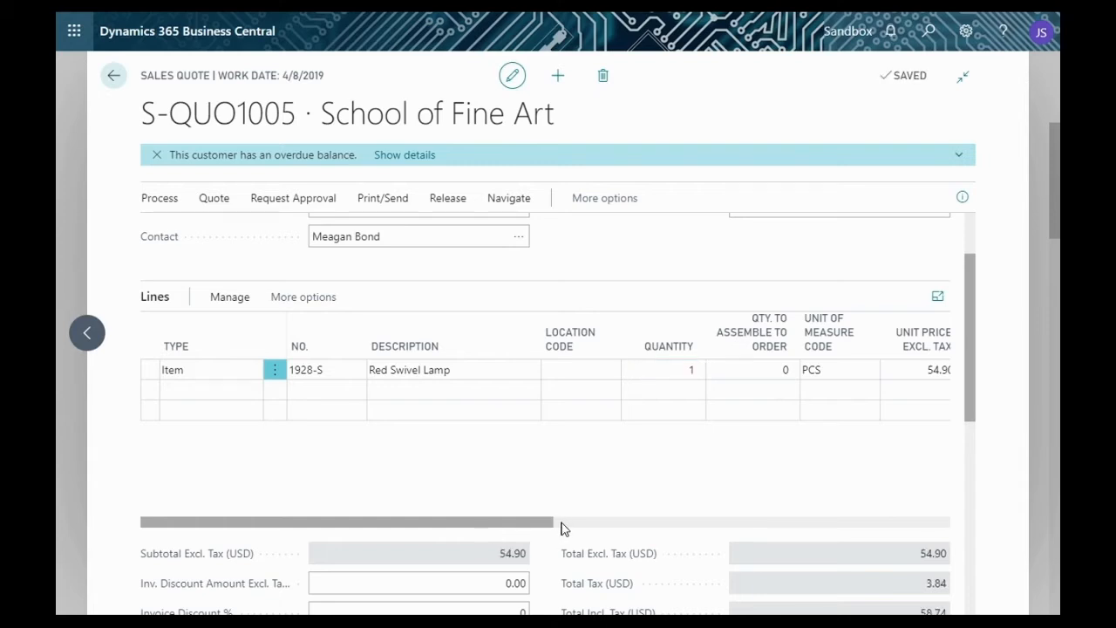
- Examine the quote line's price, tax, discount and amount columns and the quote totals
left_click(607, 523)
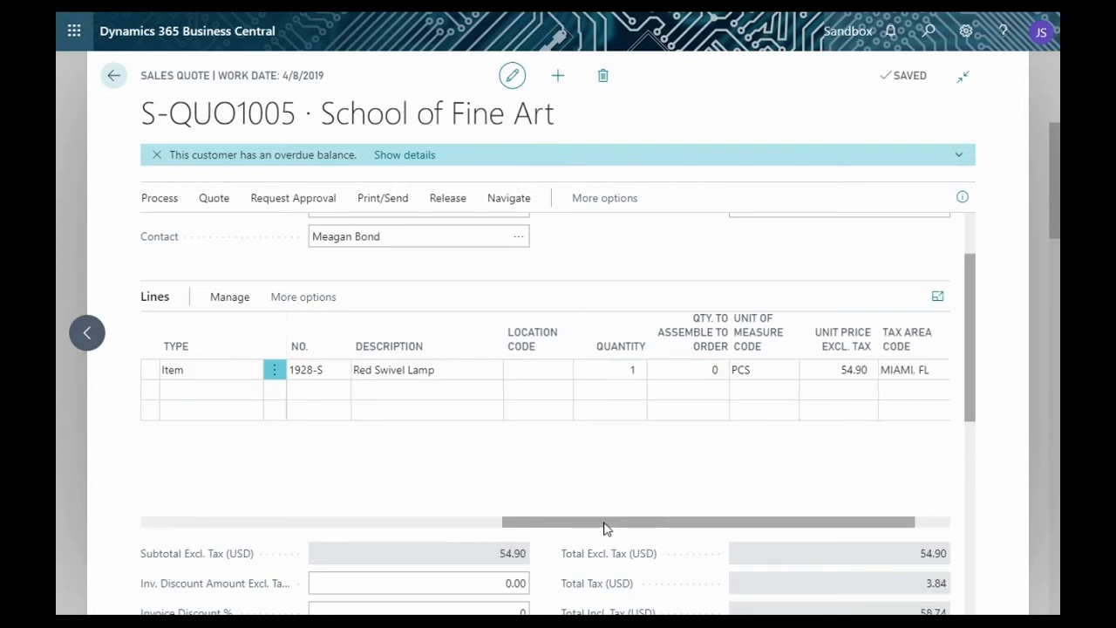
left_click_drag(584, 529, 404, 531)
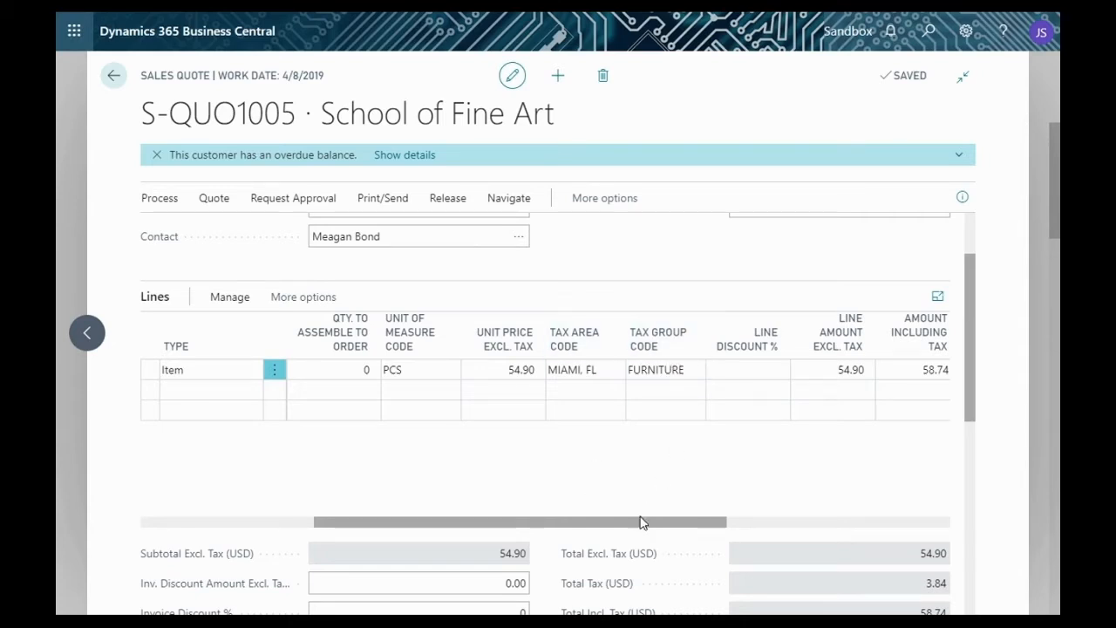
left_click_drag(640, 525, 780, 521)
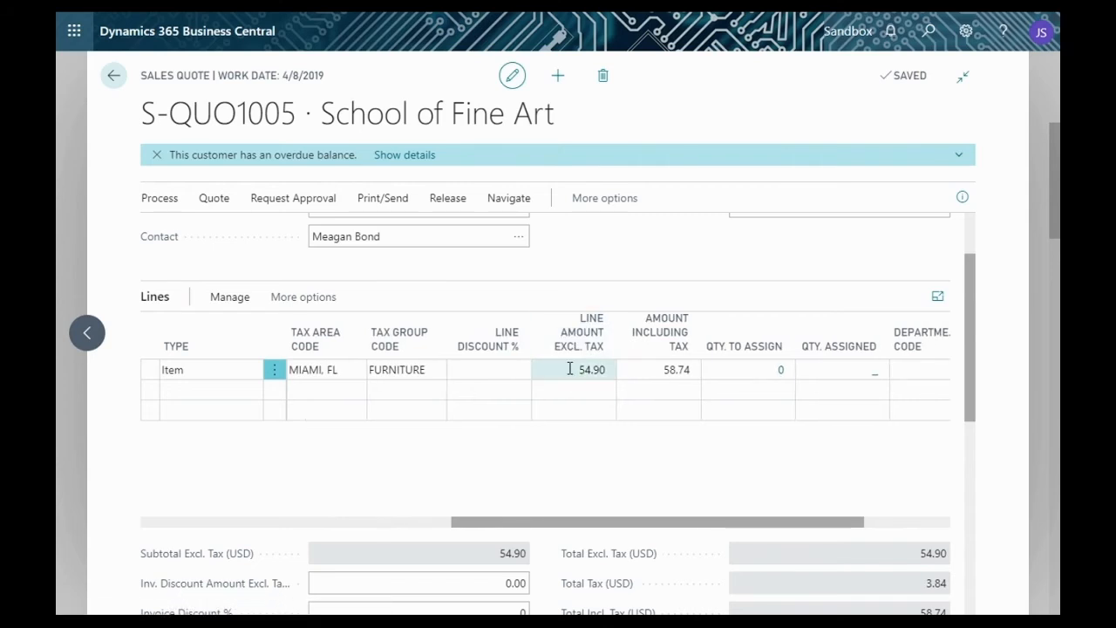
left_click_drag(680, 525, 356, 507)
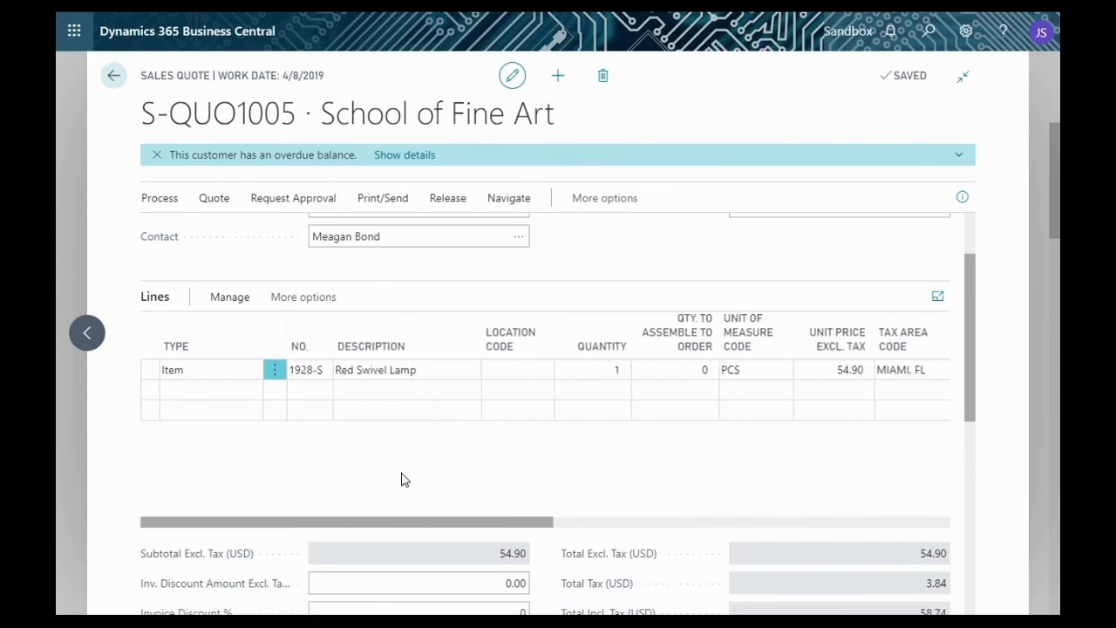
scroll(361, 476, "down", 1)
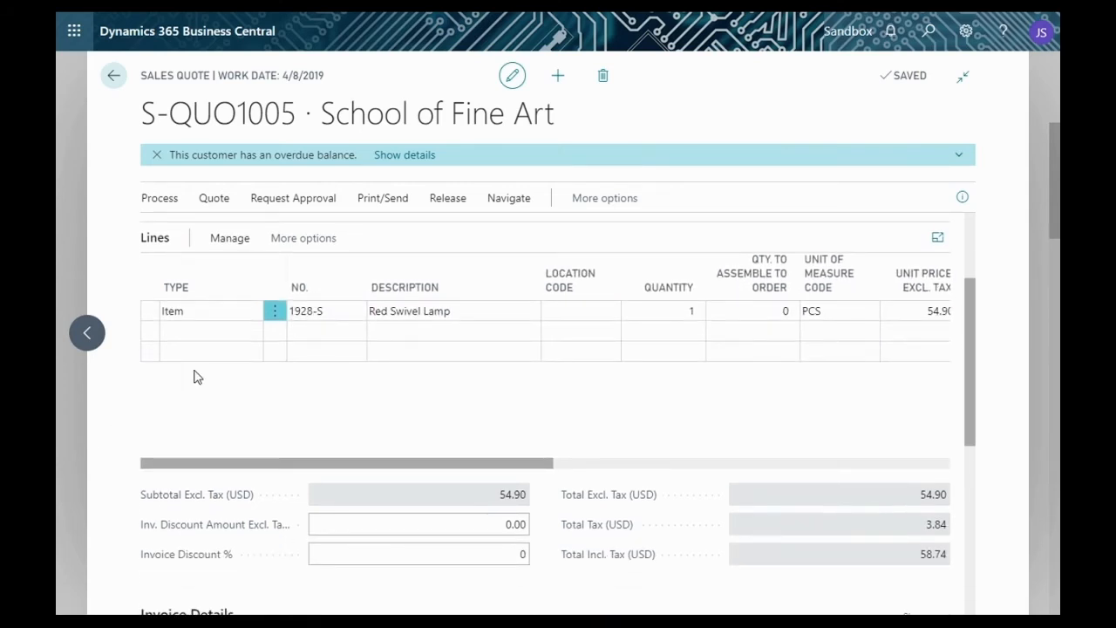
scroll(215, 392, "down", 1)
scroll(216, 394, "up", 4)
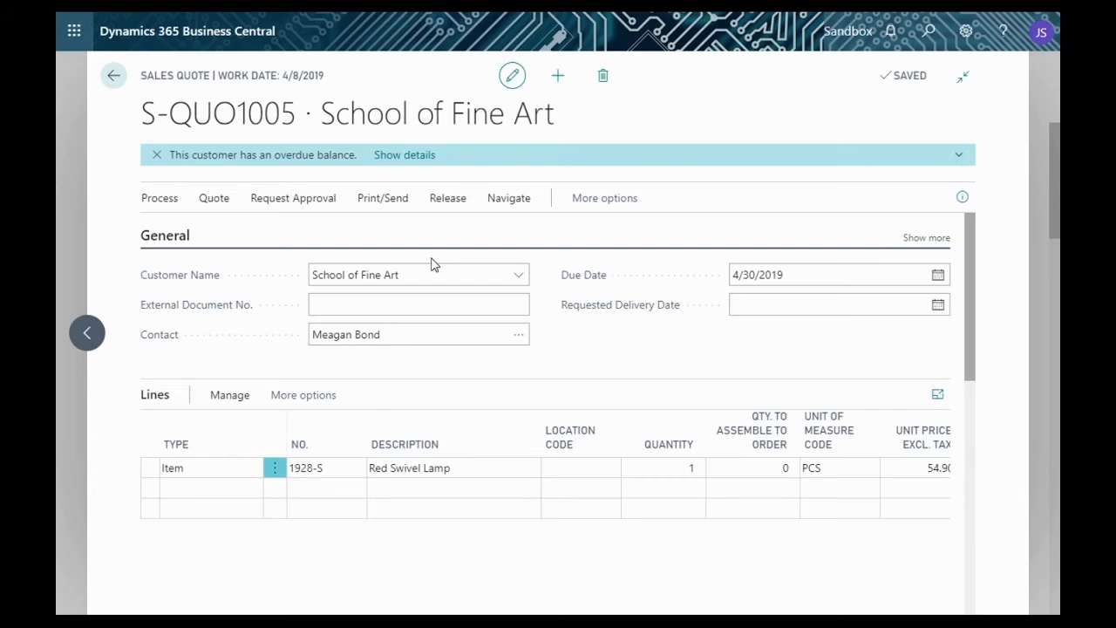
- Preview the printable version of the sales quote and look over its line, tax and total details
left_click(383, 199)
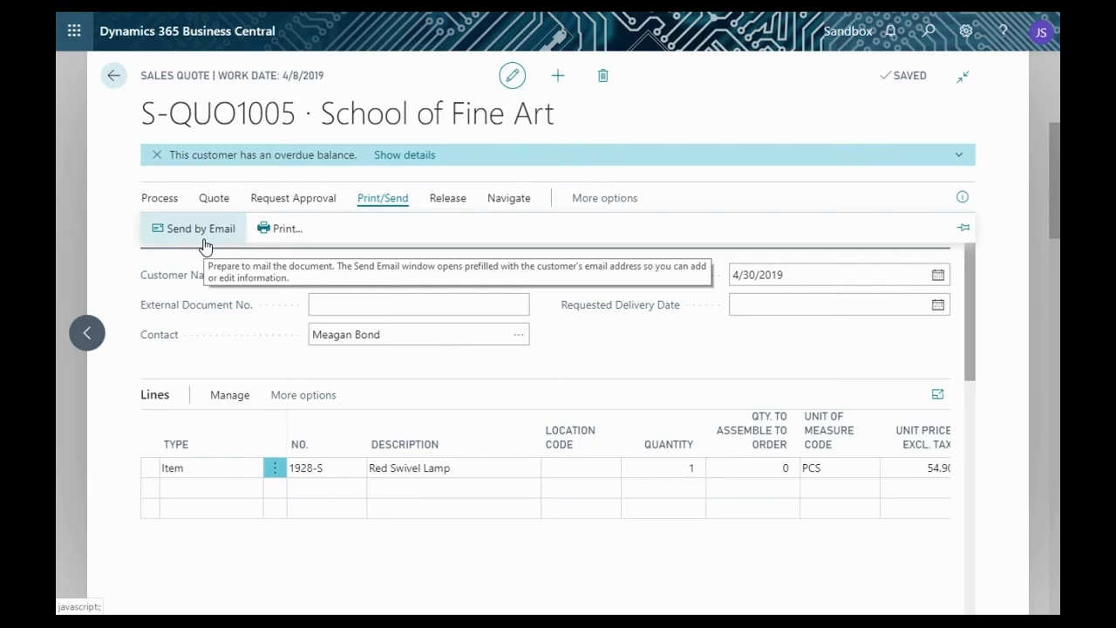
left_click(276, 237)
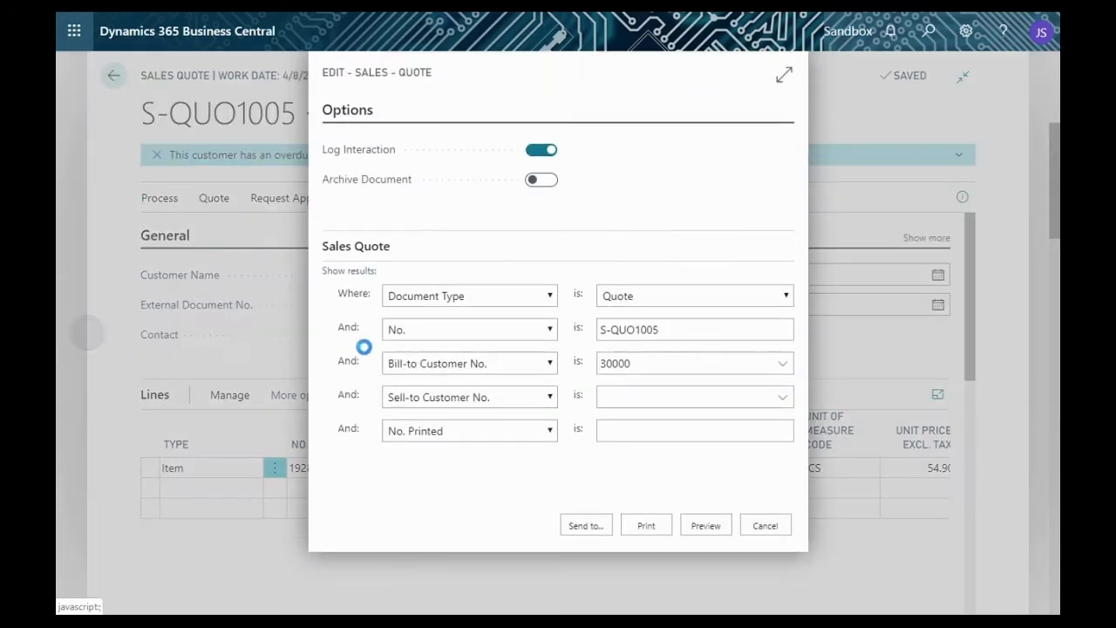
left_click(707, 527)
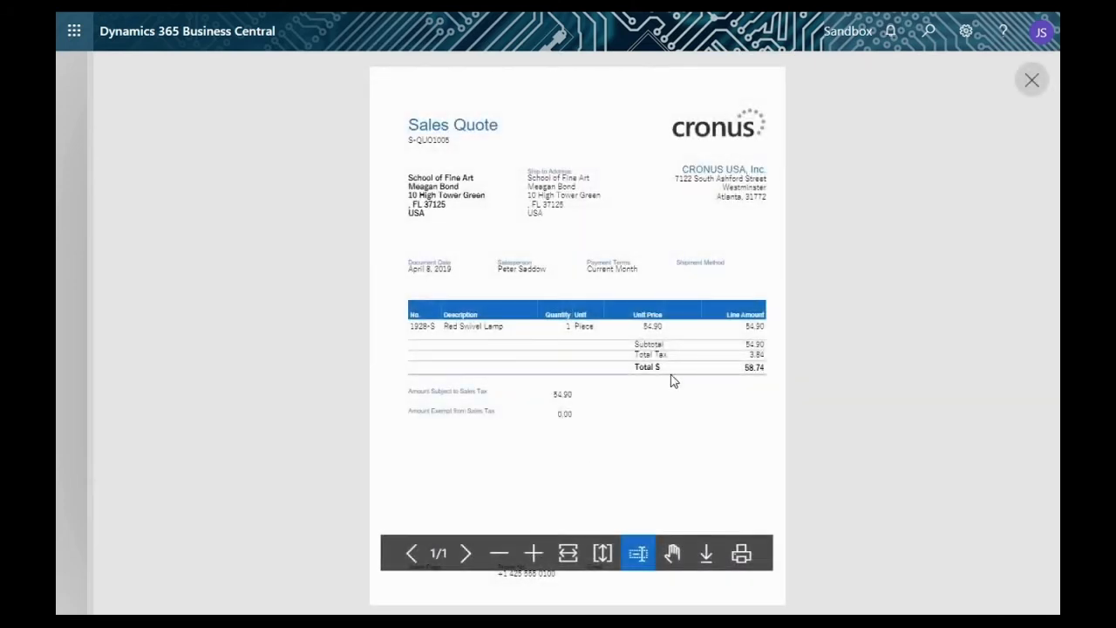
scroll(581, 443, "down", 1)
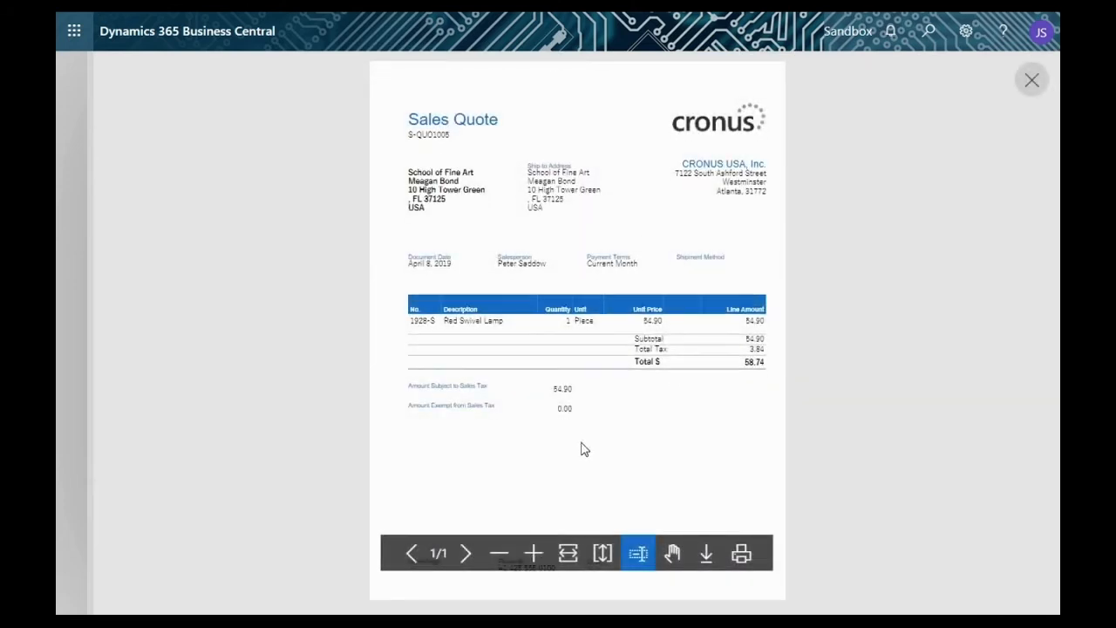
scroll(584, 449, "up", 1)
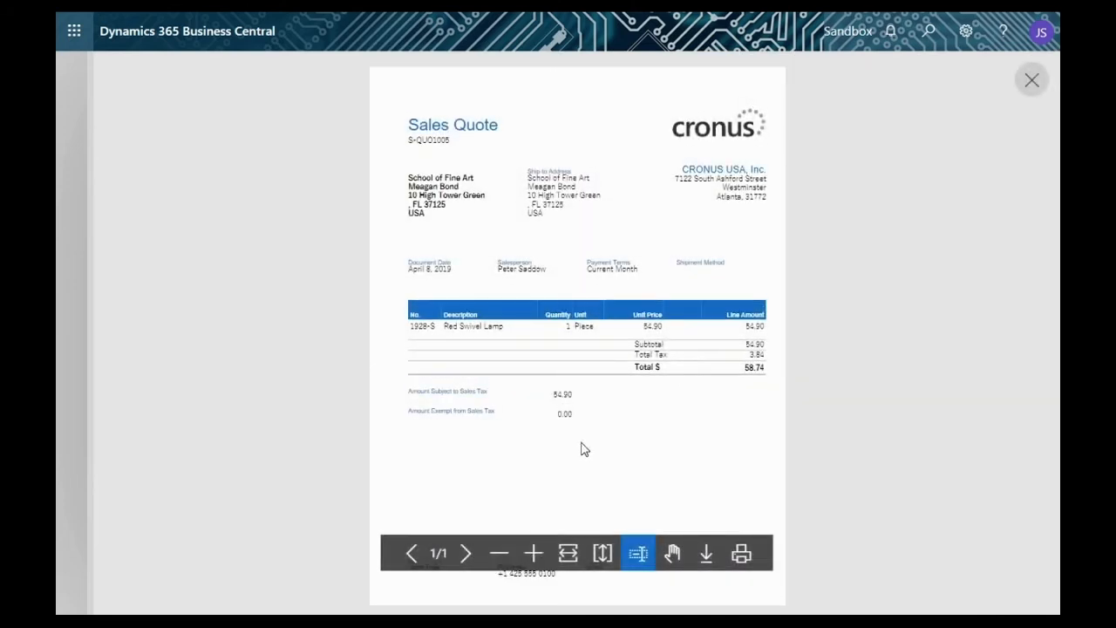
scroll(584, 449, "down", 1)
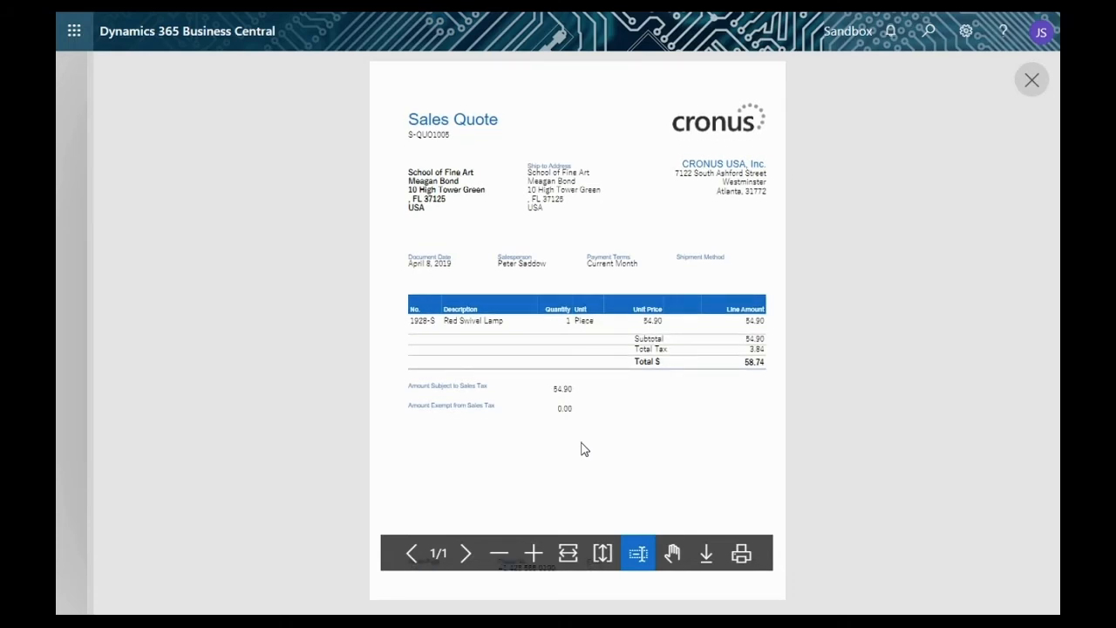
scroll(584, 449, "up", 1)
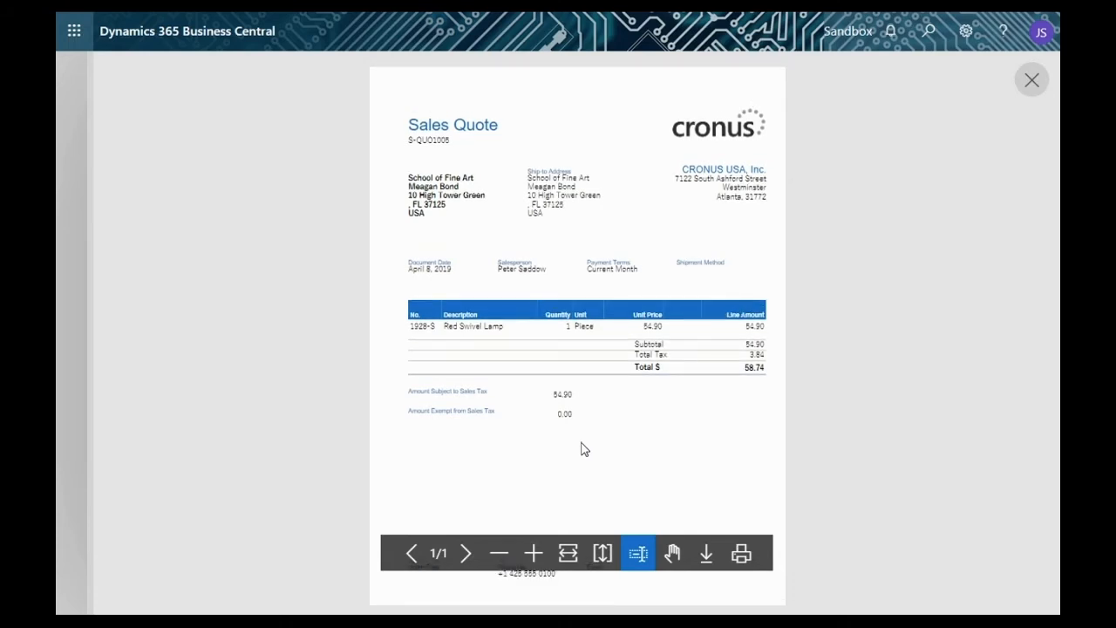
scroll(584, 449, "down", 1)
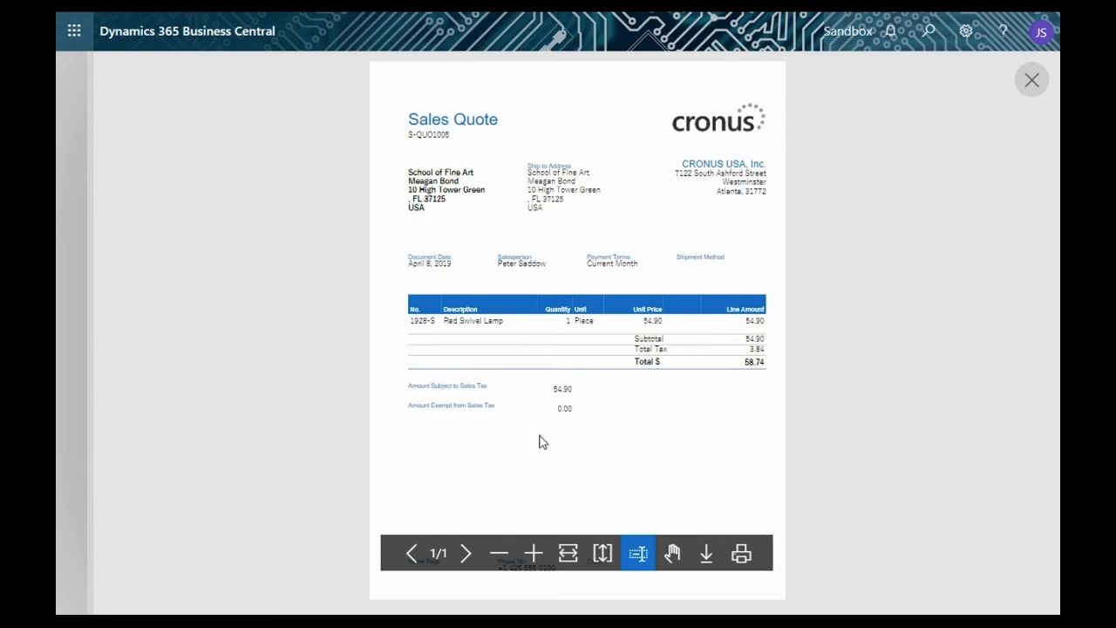
scroll(540, 442, "up", 1)
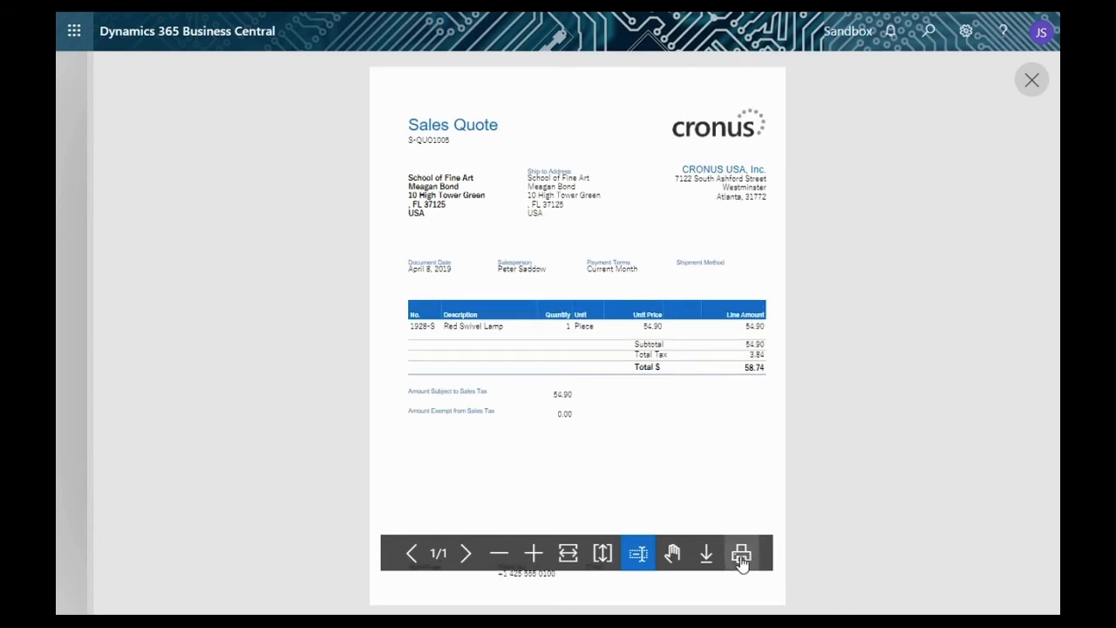
- Close the quote preview, convert the School of Fine Art sales quote to a sales invoice and open the new invoice
left_click(1029, 90)
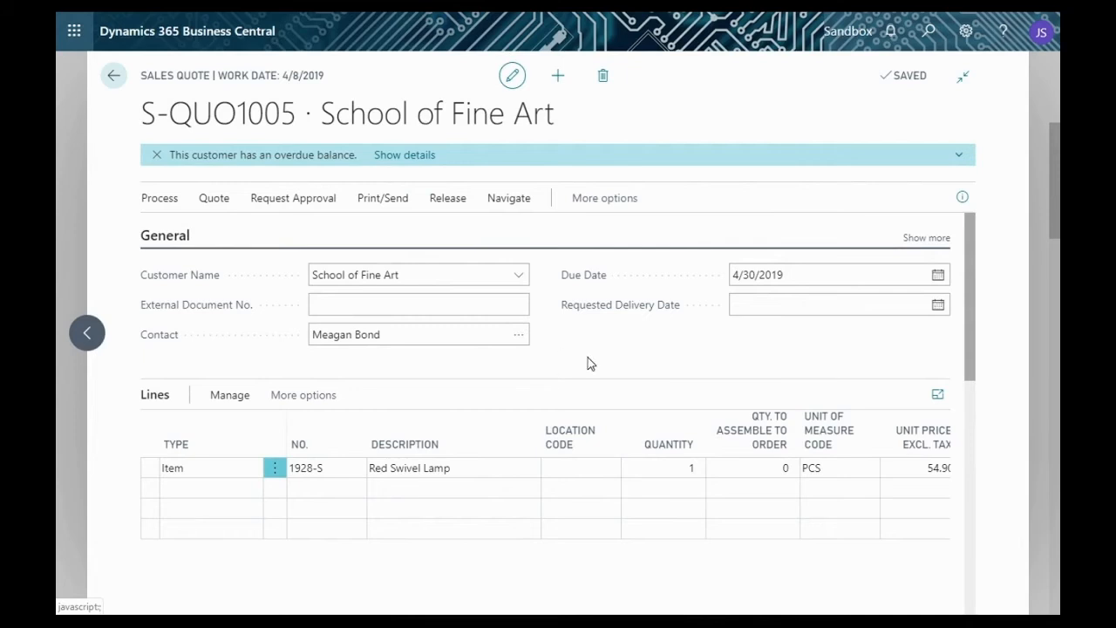
scroll(588, 364, "down", 1)
scroll(587, 363, "up", 1)
scroll(605, 346, "down", 3)
scroll(605, 346, "up", 3)
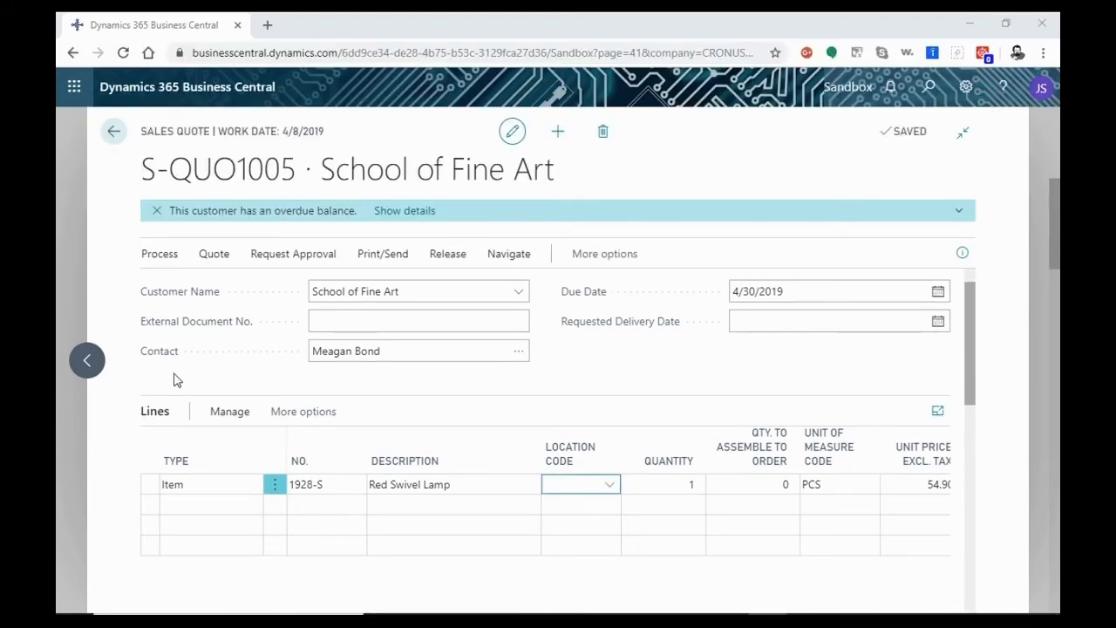
left_click(160, 255)
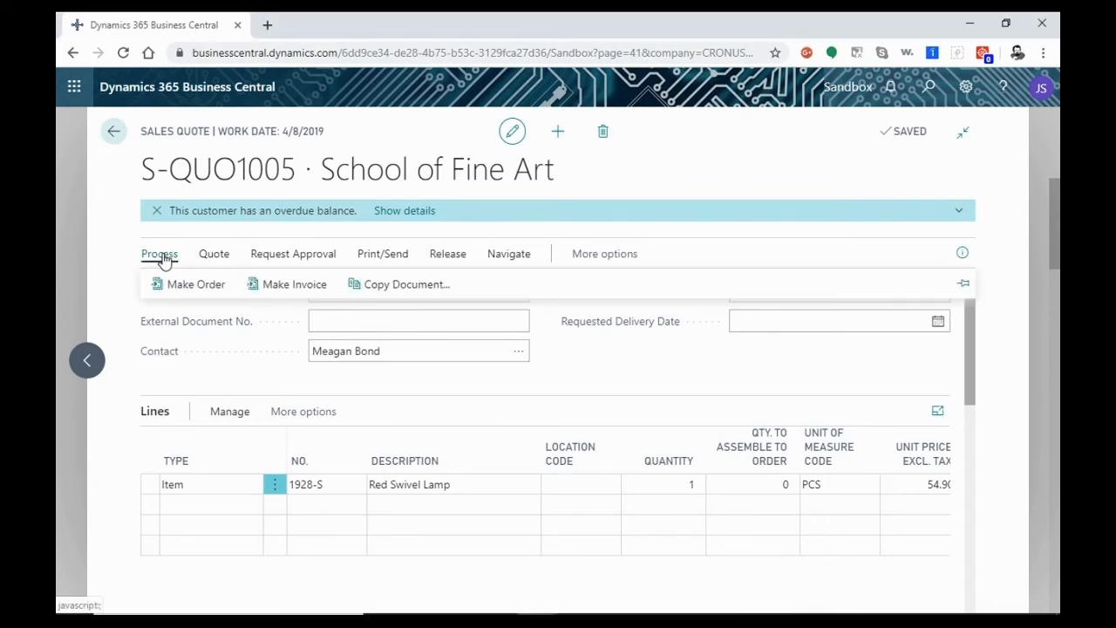
left_click(281, 286)
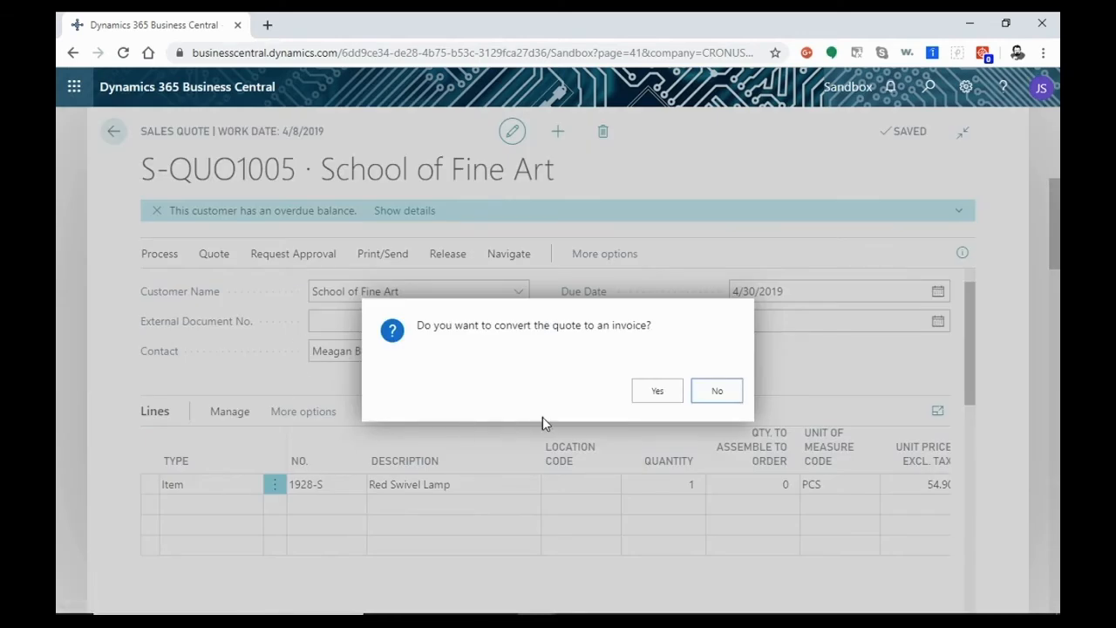
left_click(651, 397)
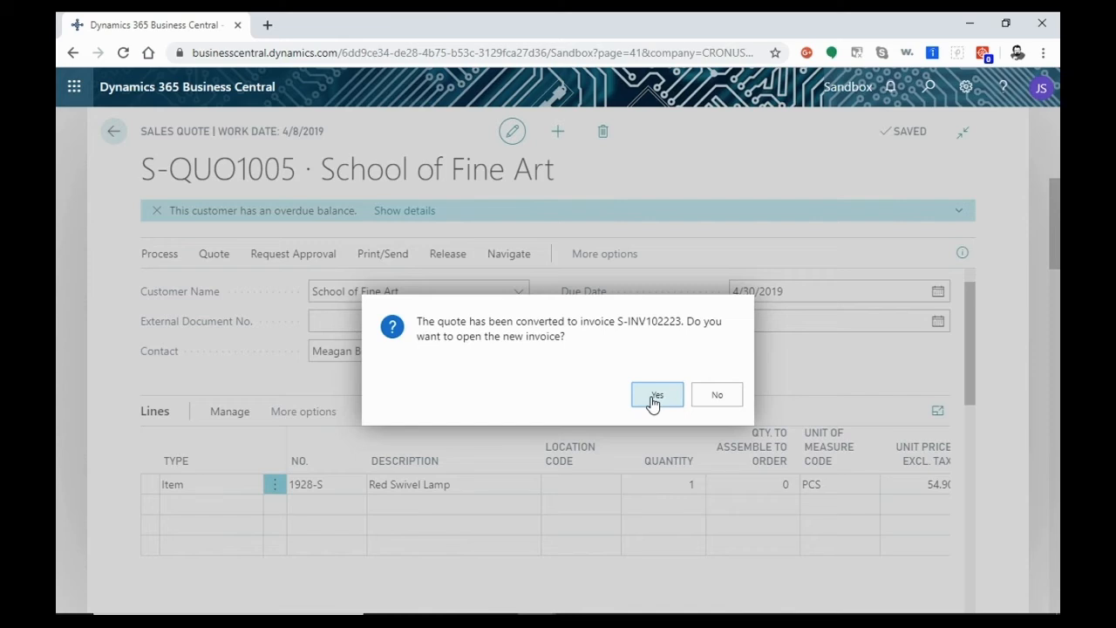
left_click(652, 396)
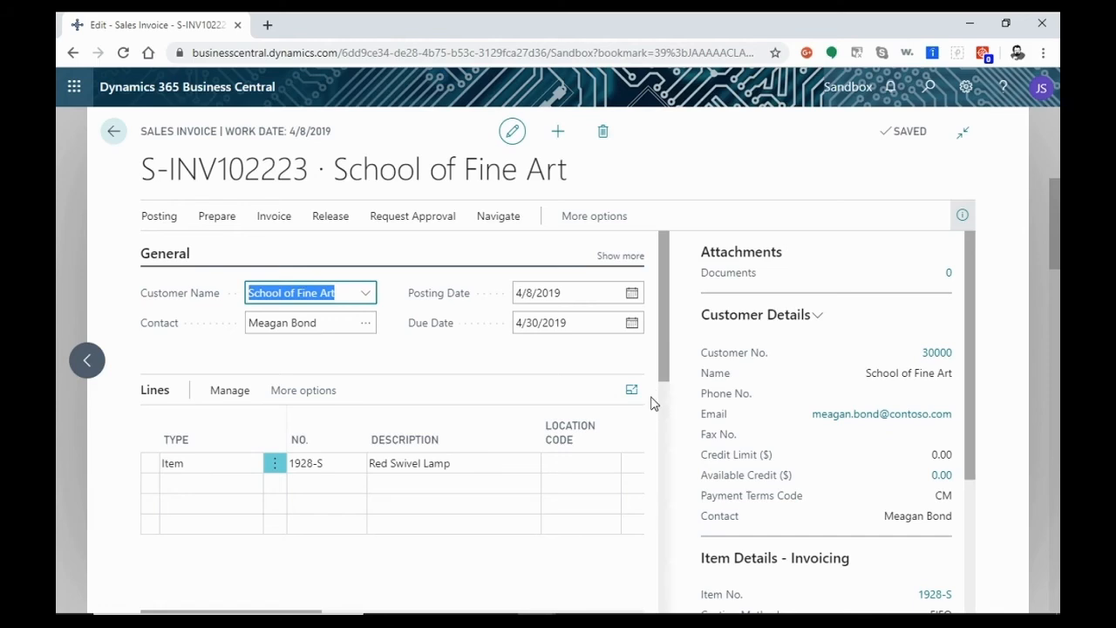
- Hide the customer and item details beside the sales invoice and examine its line, totals and invoice details
scroll(383, 497, "down", 5)
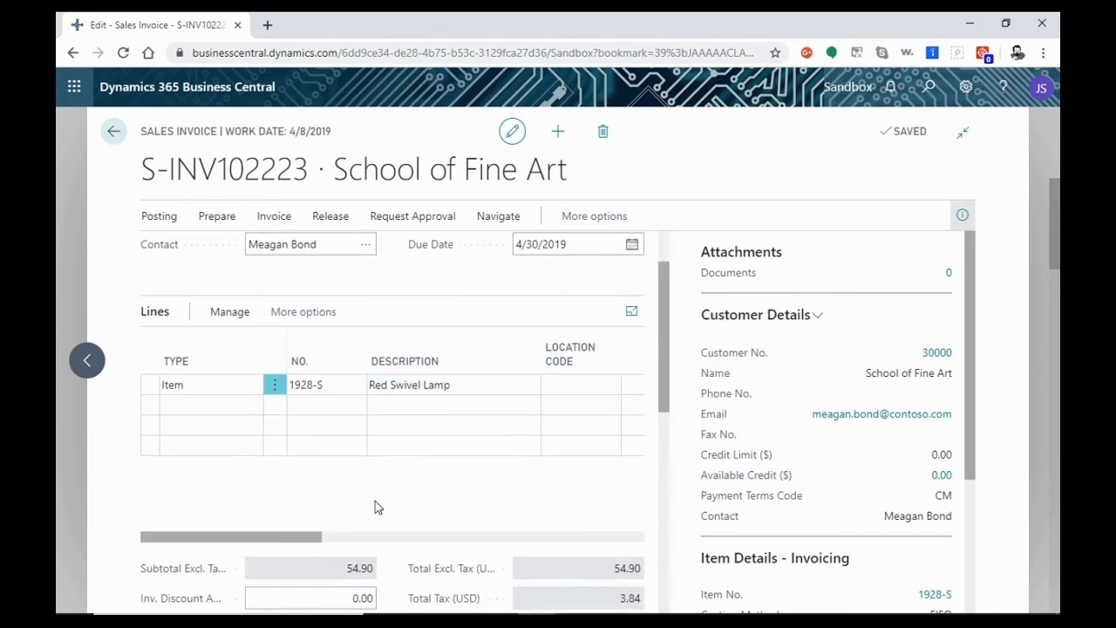
scroll(427, 532, "up", 3)
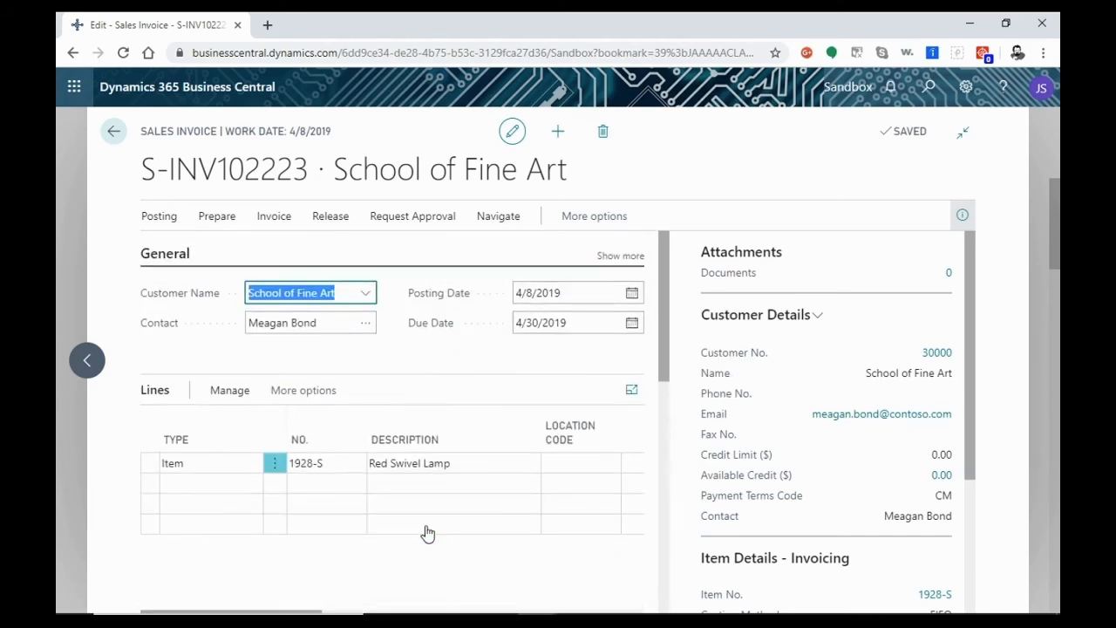
scroll(427, 533, "down", 3)
left_click(963, 215)
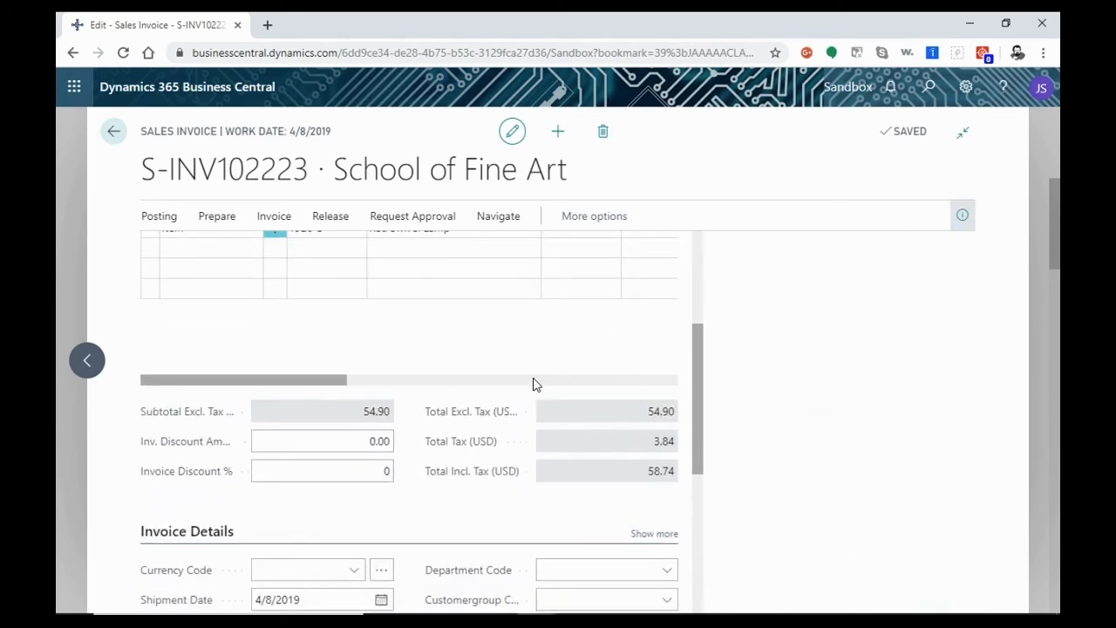
scroll(585, 465, "up", 3)
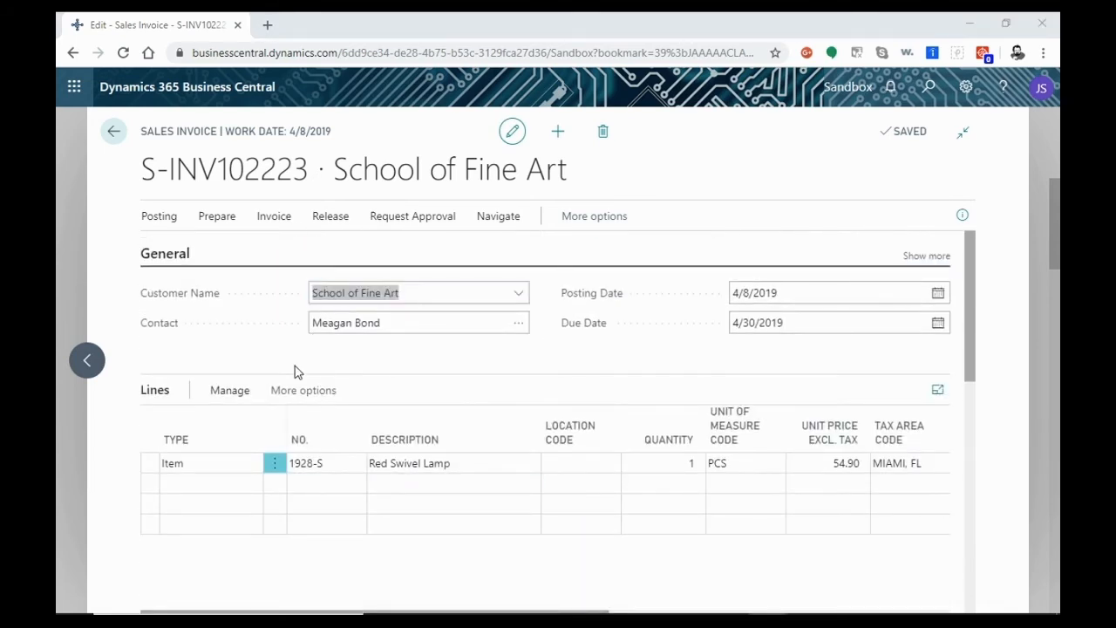
scroll(294, 372, "down", 5)
scroll(294, 372, "down", 2)
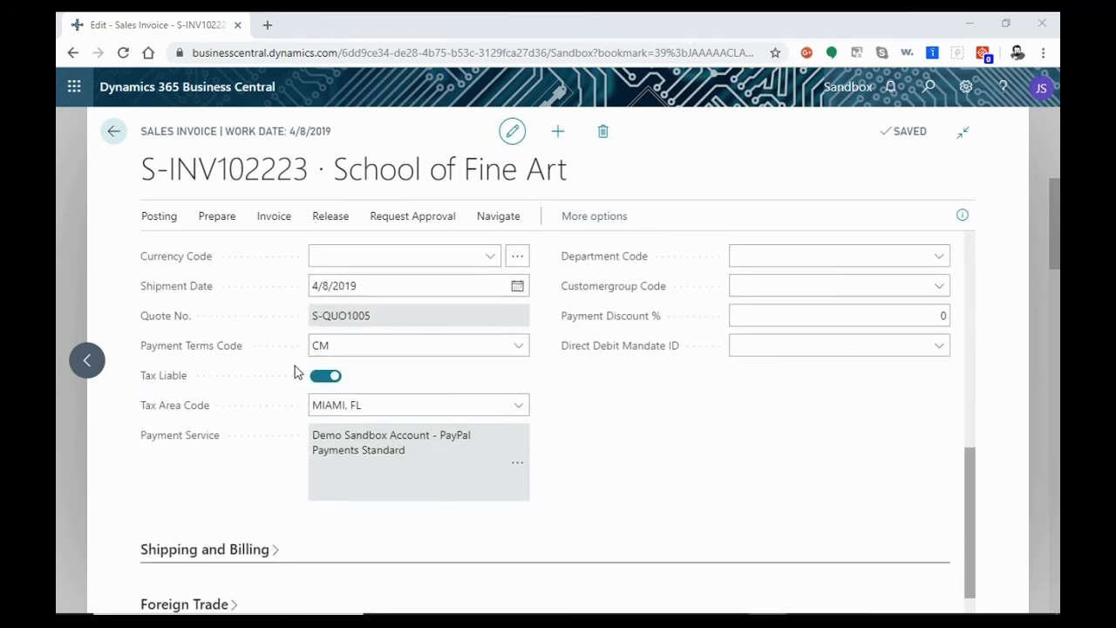
scroll(294, 372, "up", 7)
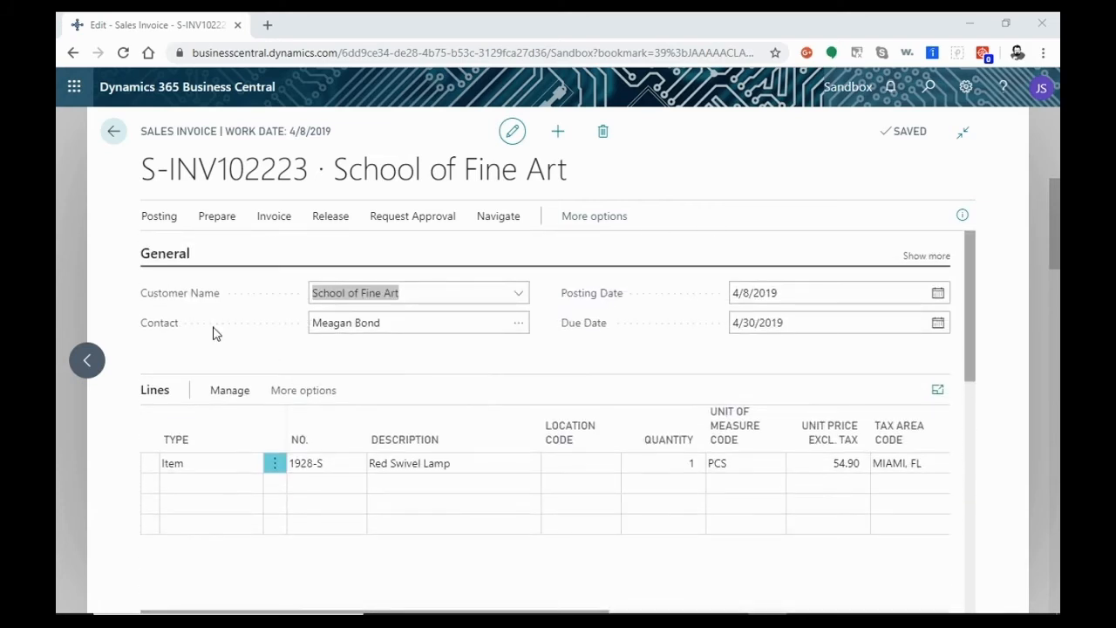
- Post the School of Fine Art sales invoice and open the posted invoice
left_click(159, 216)
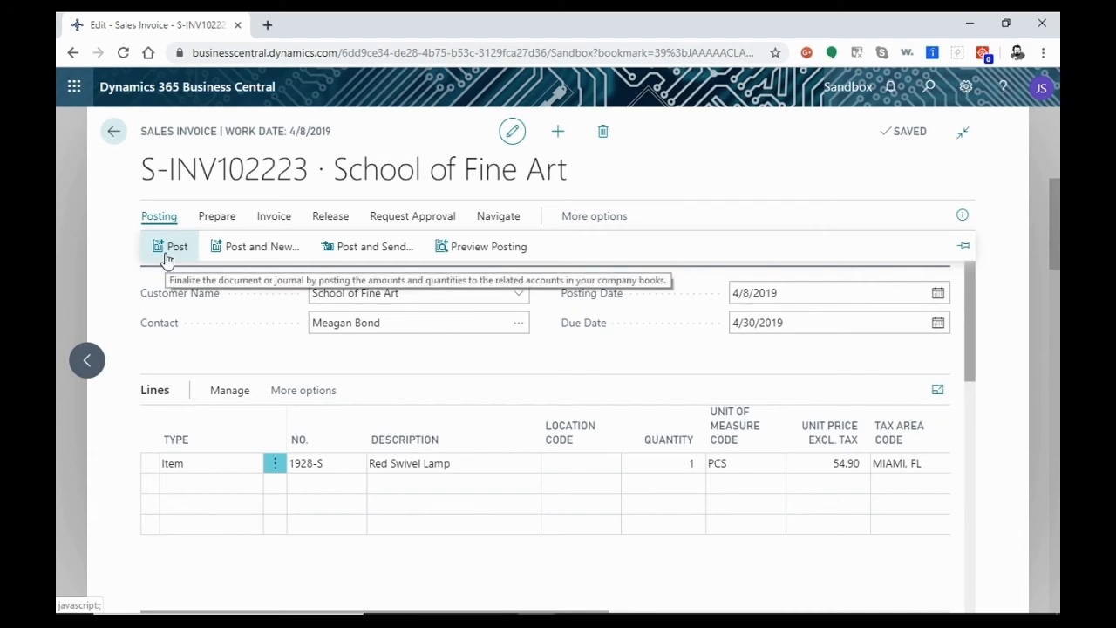
left_click(167, 253)
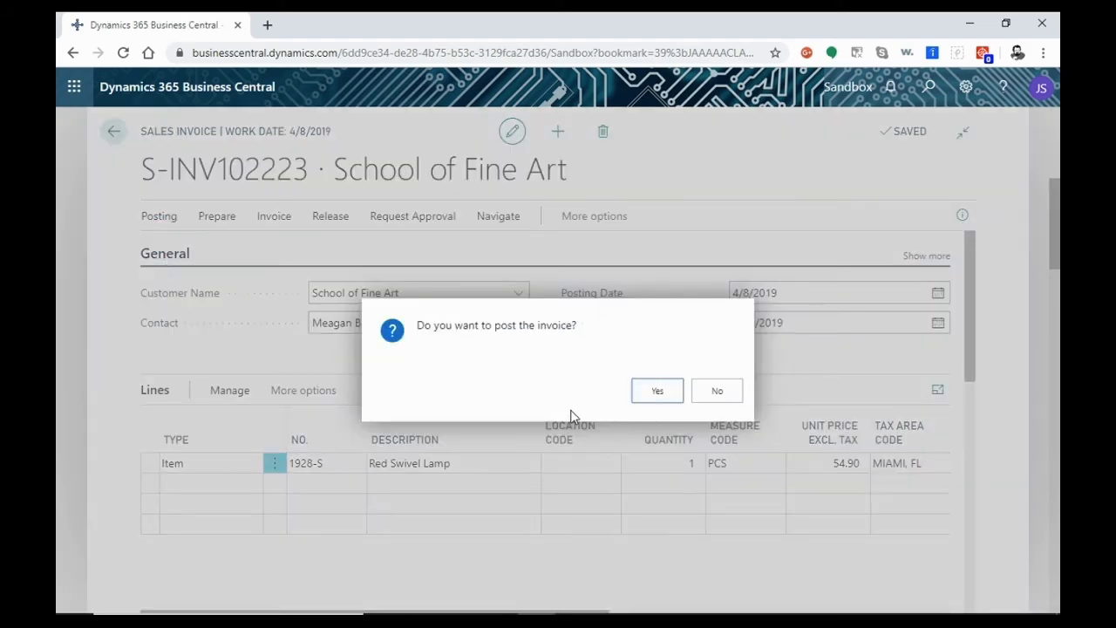
left_click(643, 397)
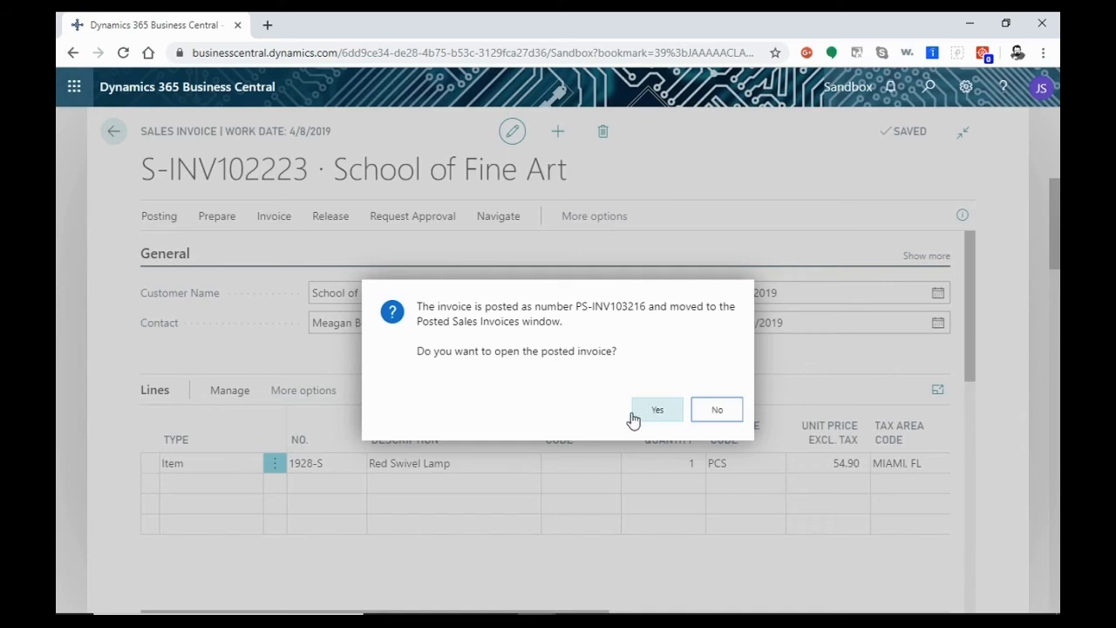
left_click(659, 416)
left_click(658, 417)
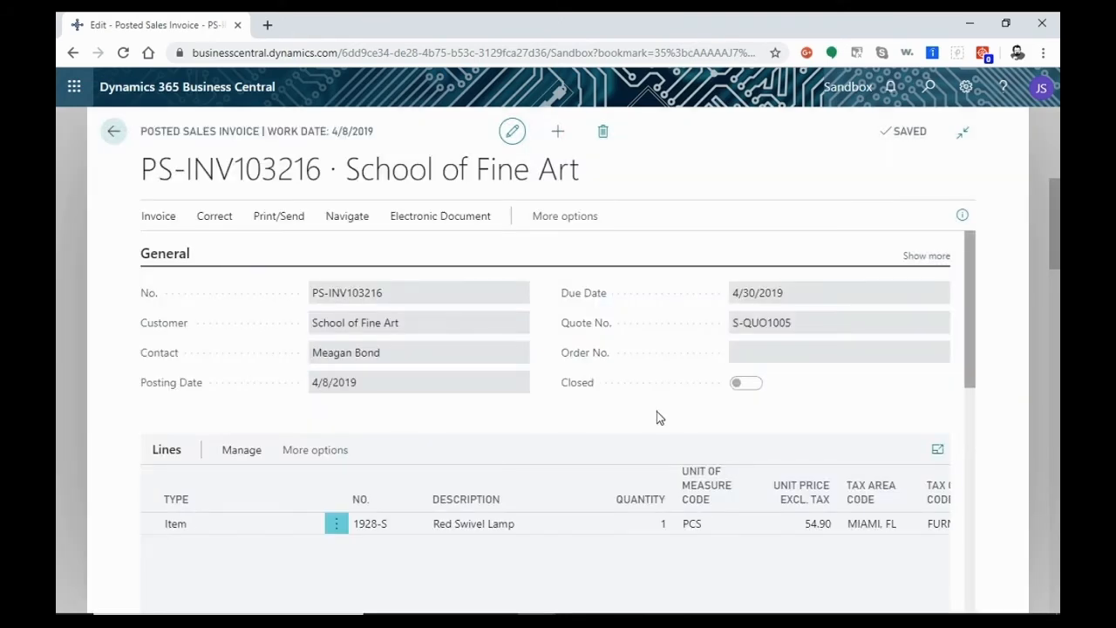
- Generate a print preview of the posted sales invoice, always allowing the PayPal Payments Standard extension's external request
scroll(601, 395, "down", 3)
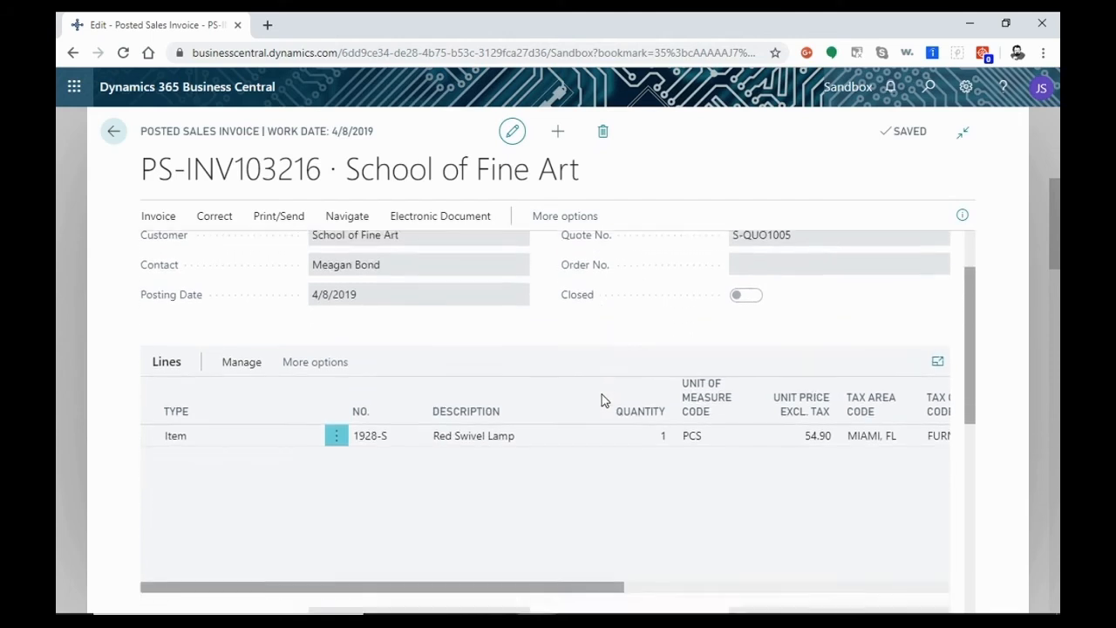
scroll(601, 399, "down", 3)
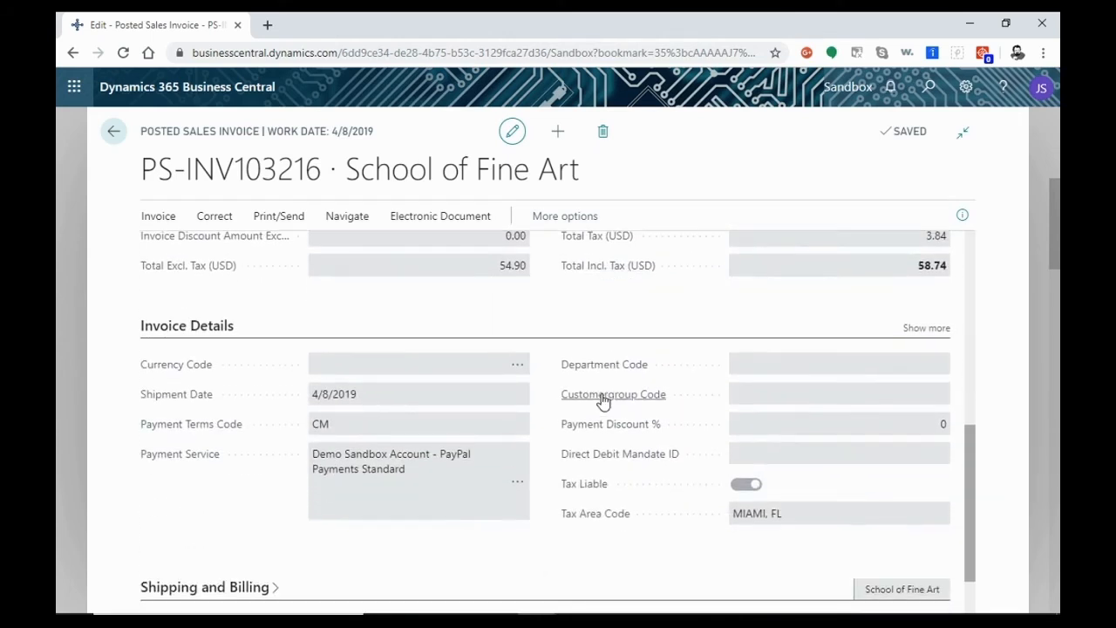
scroll(601, 398, "up", 4)
scroll(340, 299, "up", 2)
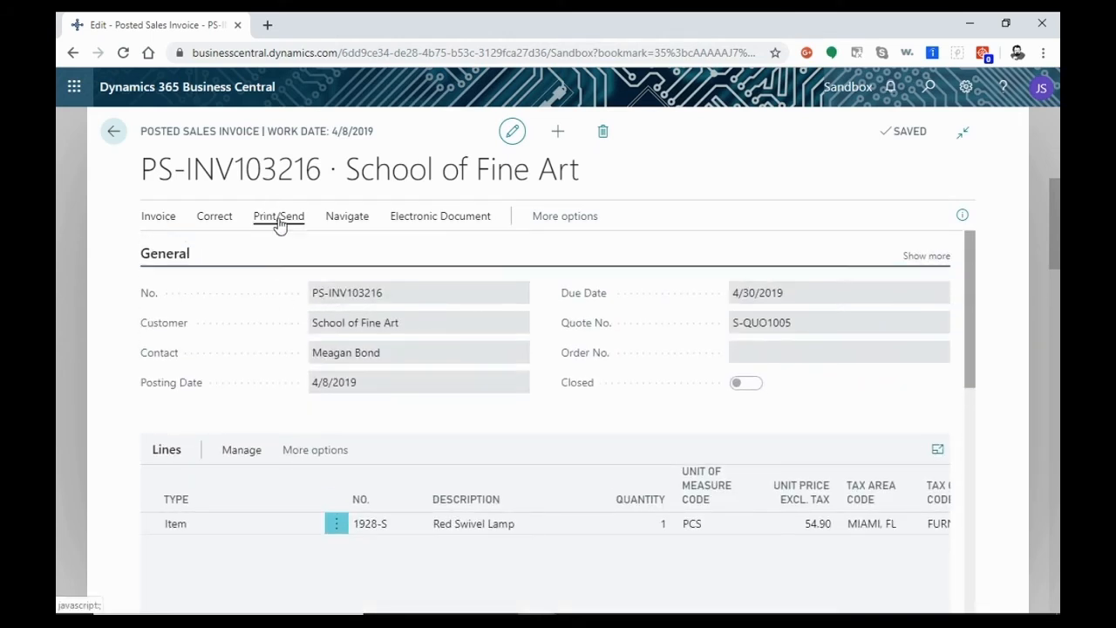
left_click(279, 218)
left_click(249, 244)
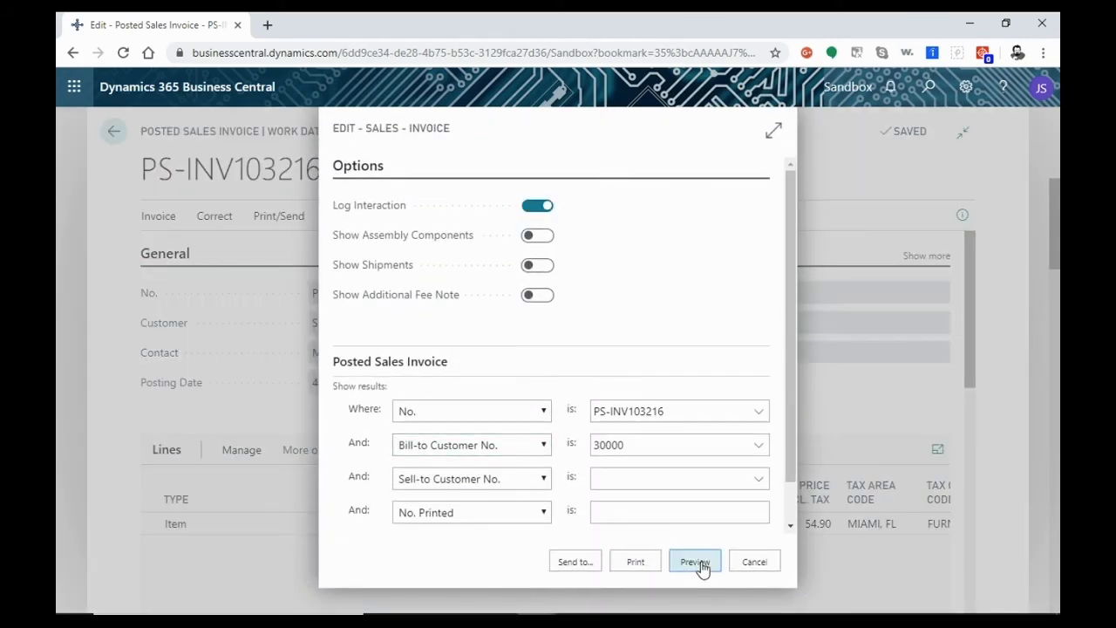
left_click(701, 565)
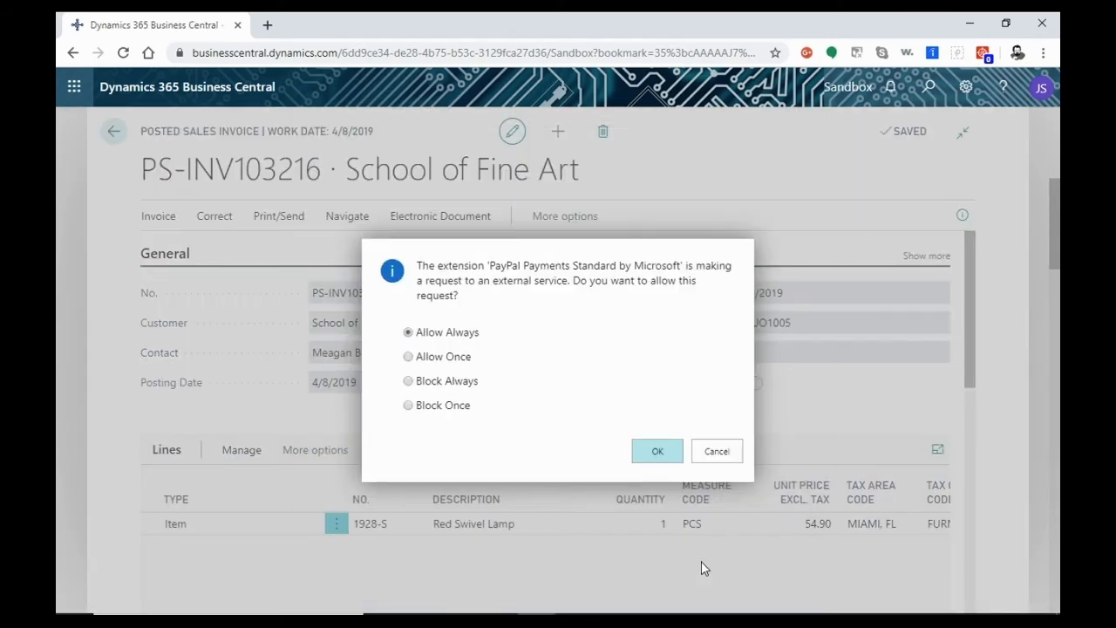
left_click(659, 452)
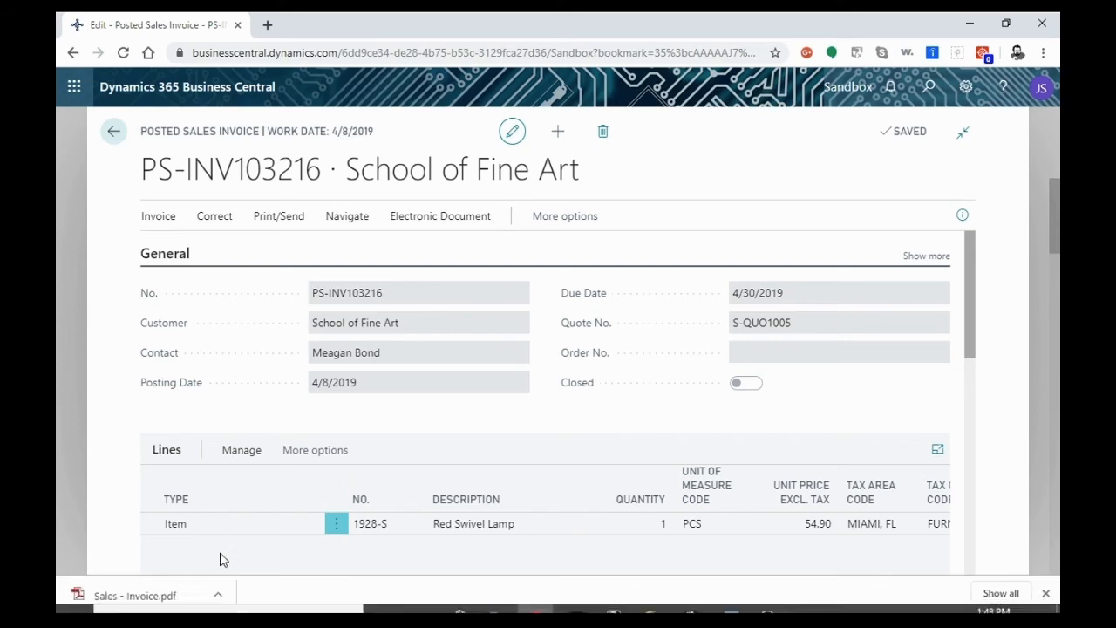
- Open the downloaded Sales - Invoice.pdf and look over its addresses, item line, totals and PayPal payment link
left_click(218, 594)
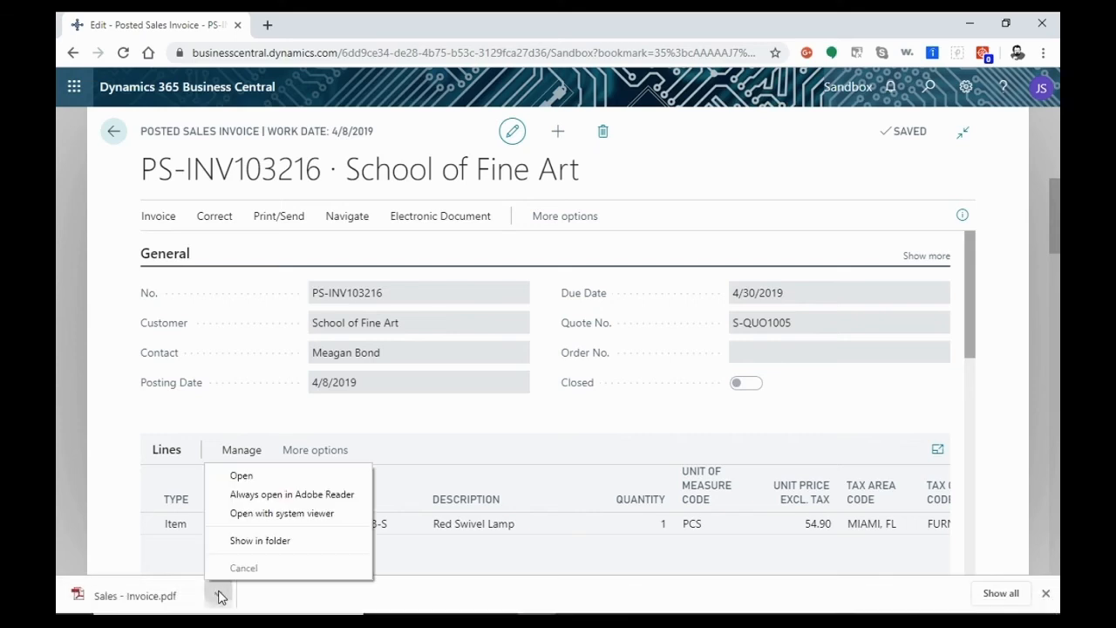
left_click(479, 416)
scroll(478, 417, "down", 3)
scroll(479, 417, "down", 2)
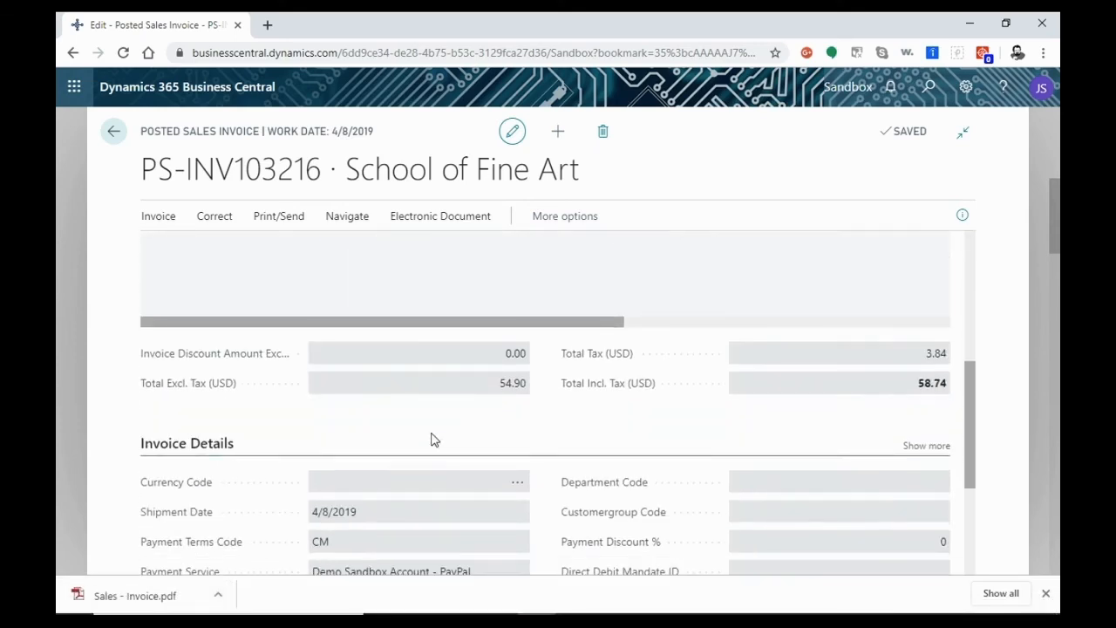
left_click(215, 595)
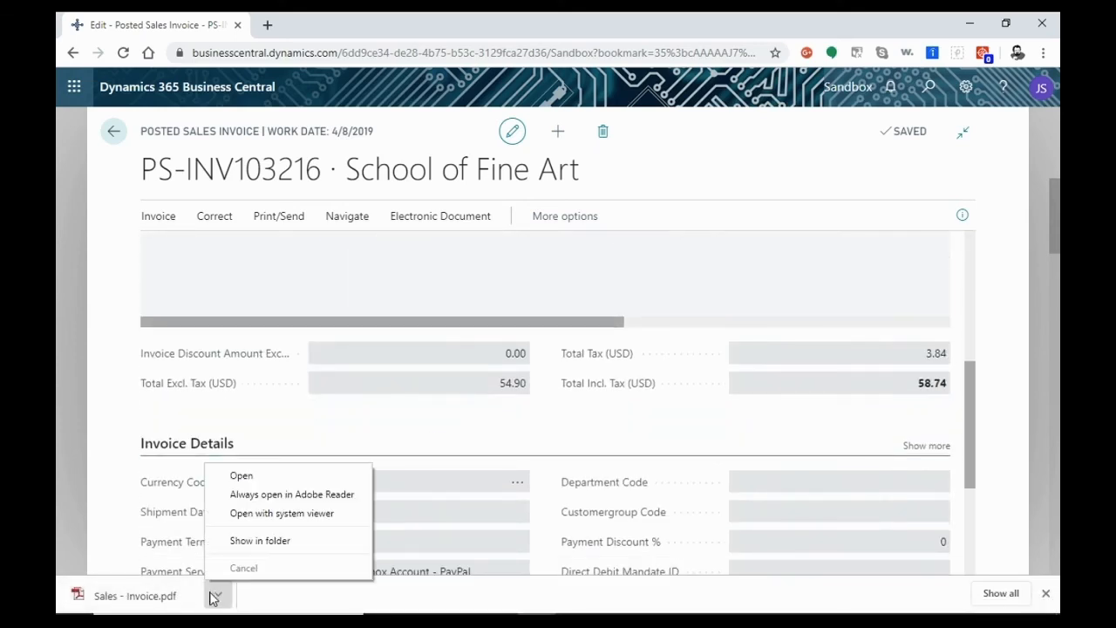
left_click(253, 475)
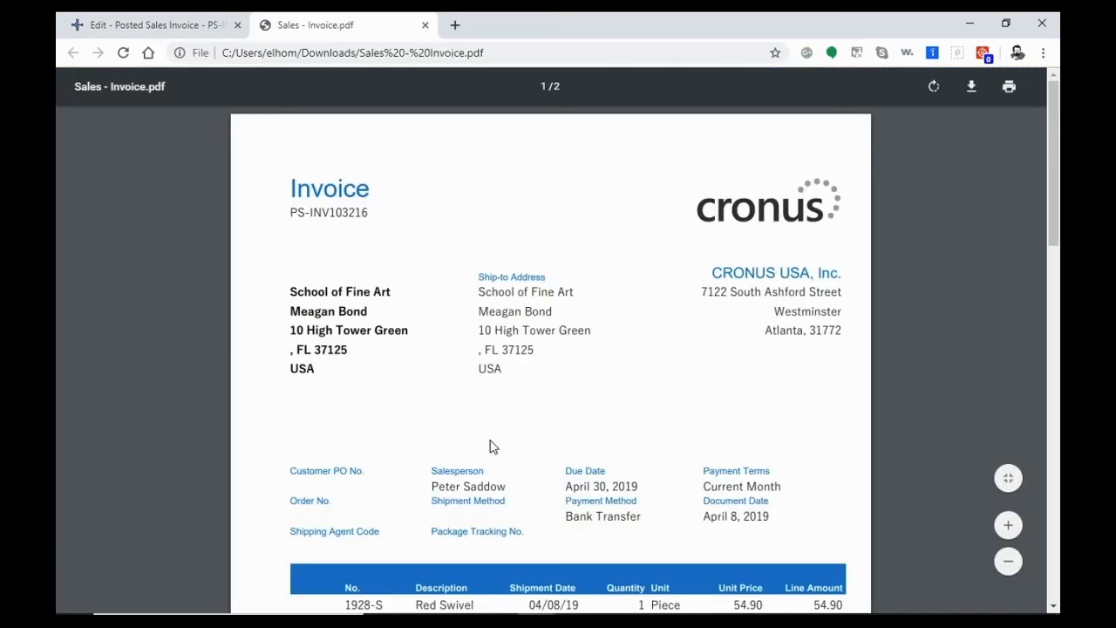
scroll(493, 447, "down", 1)
scroll(490, 447, "down", 4)
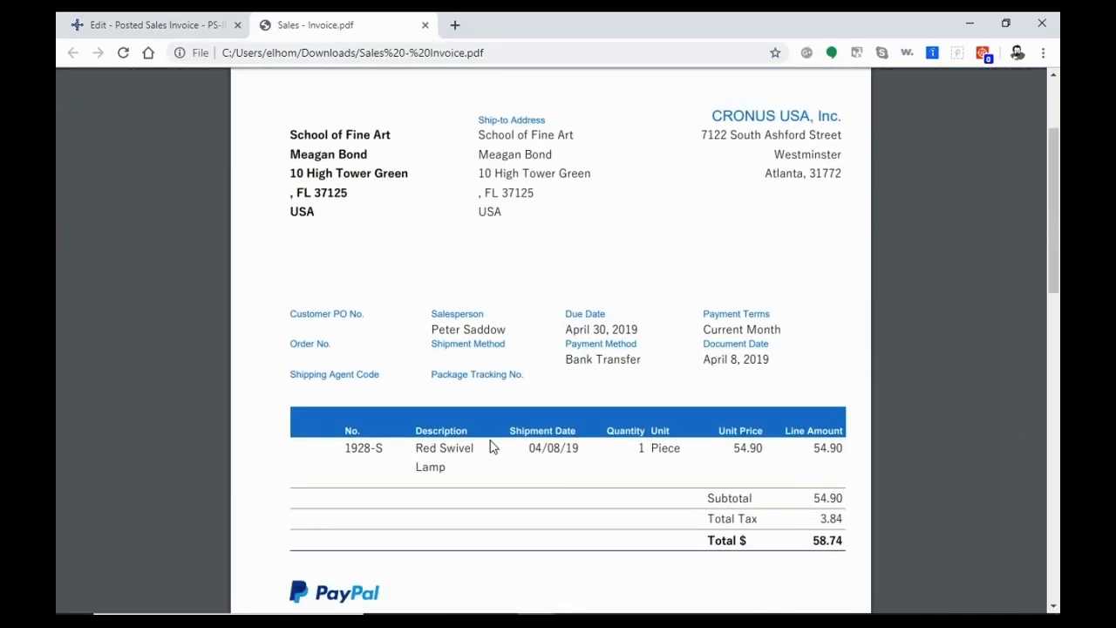
scroll(490, 446, "down", 8)
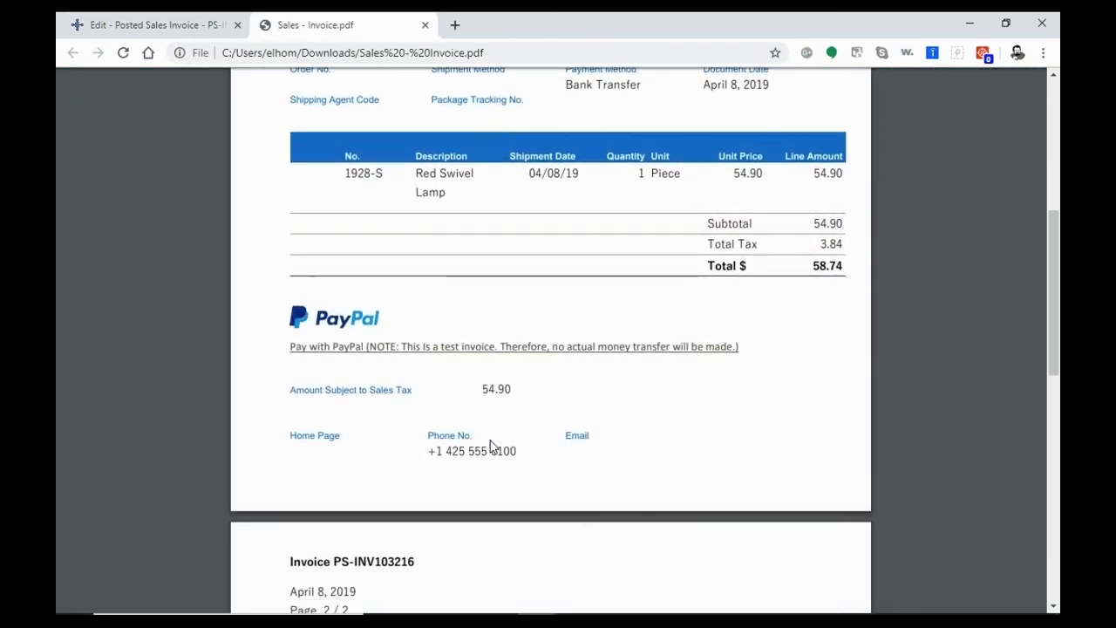
scroll(490, 446, "up", 13)
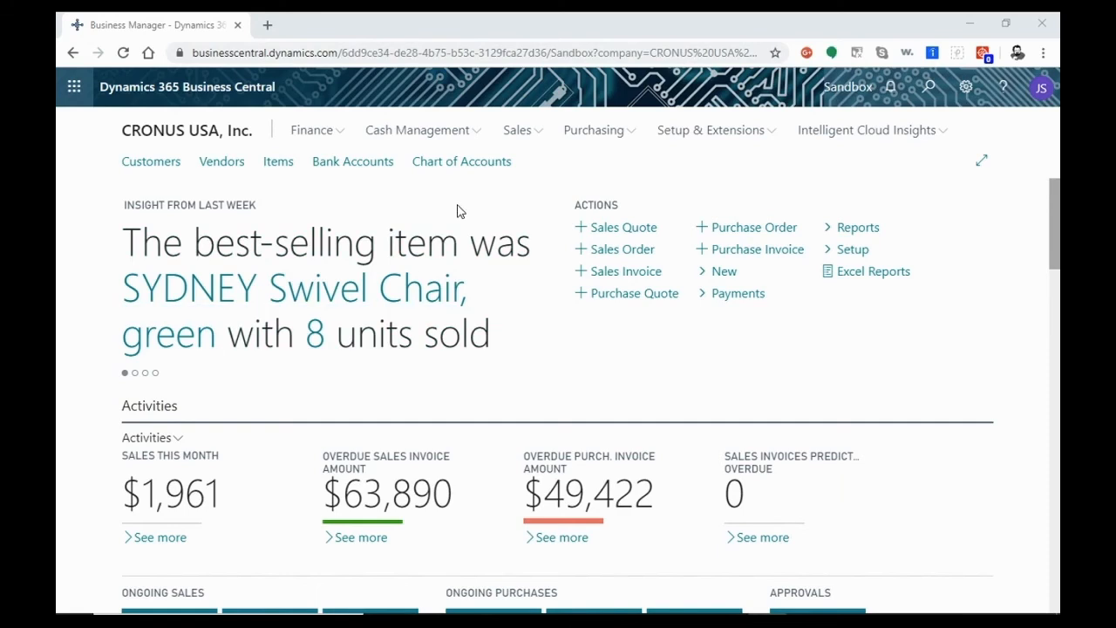
- Open the GENERAL batch of the cash receipt journals for editing
left_click(461, 134)
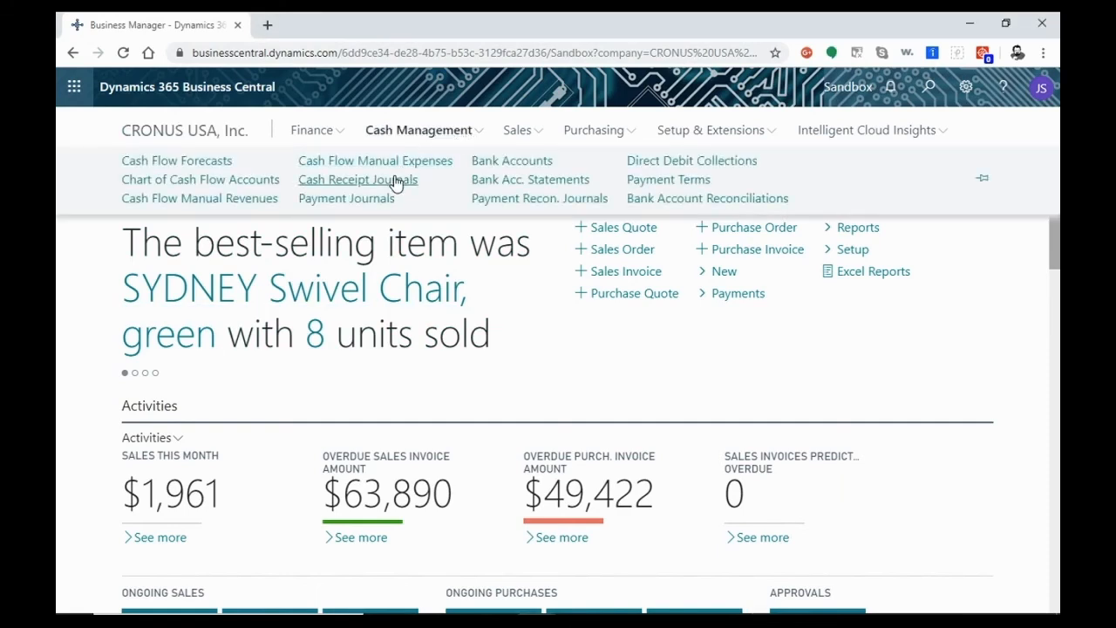
left_click(395, 182)
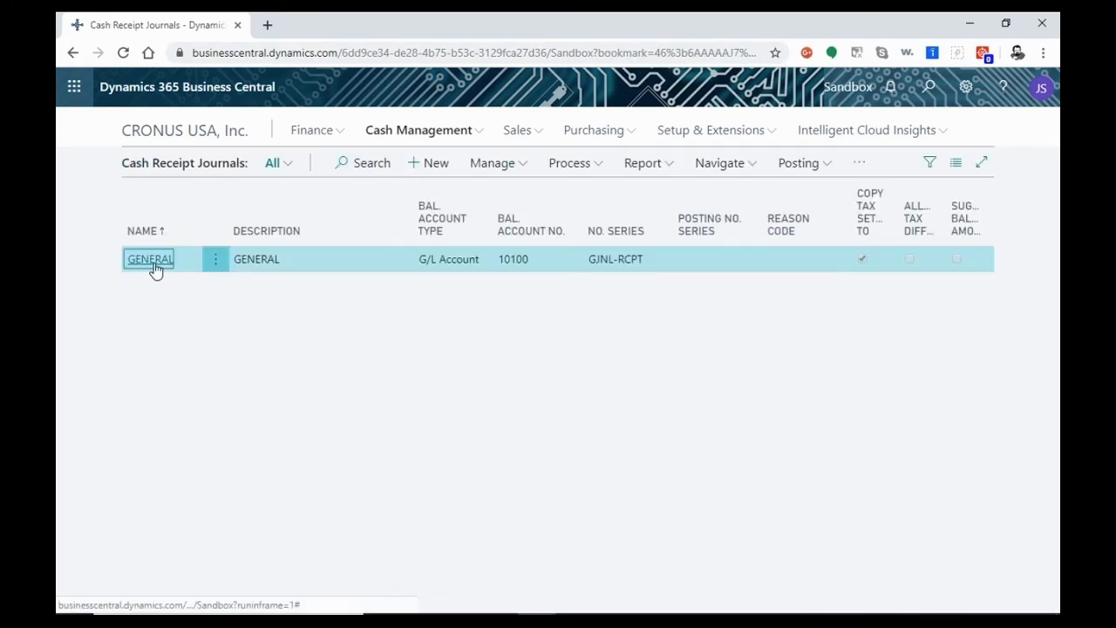
left_click(150, 259)
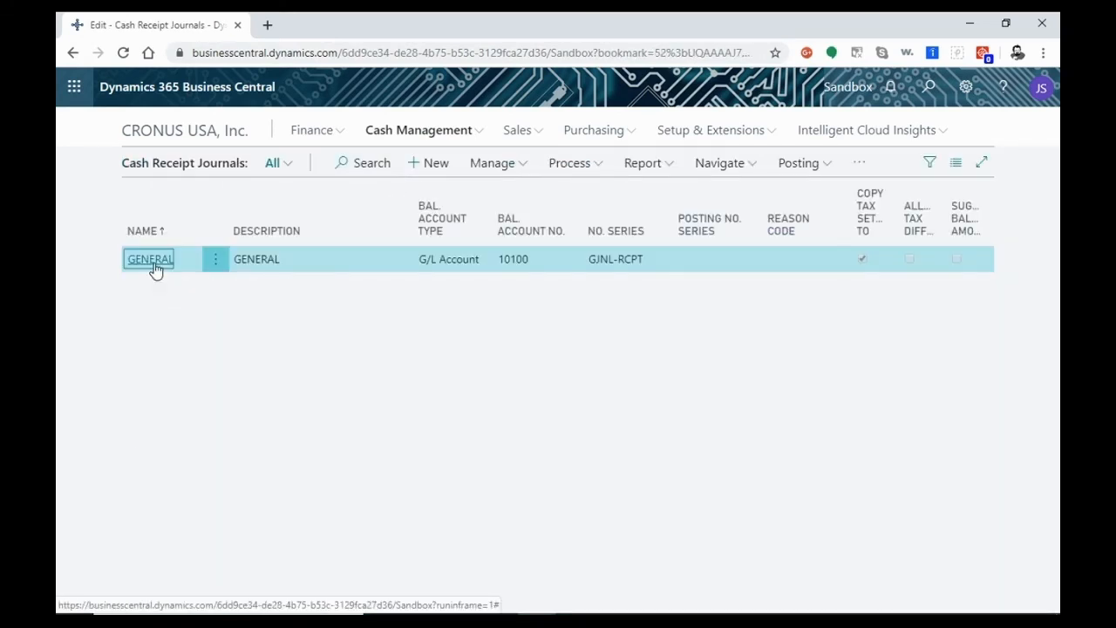
- Check the posting date of the first cash receipt journal line and choose Payment as its document type
left_click(183, 328)
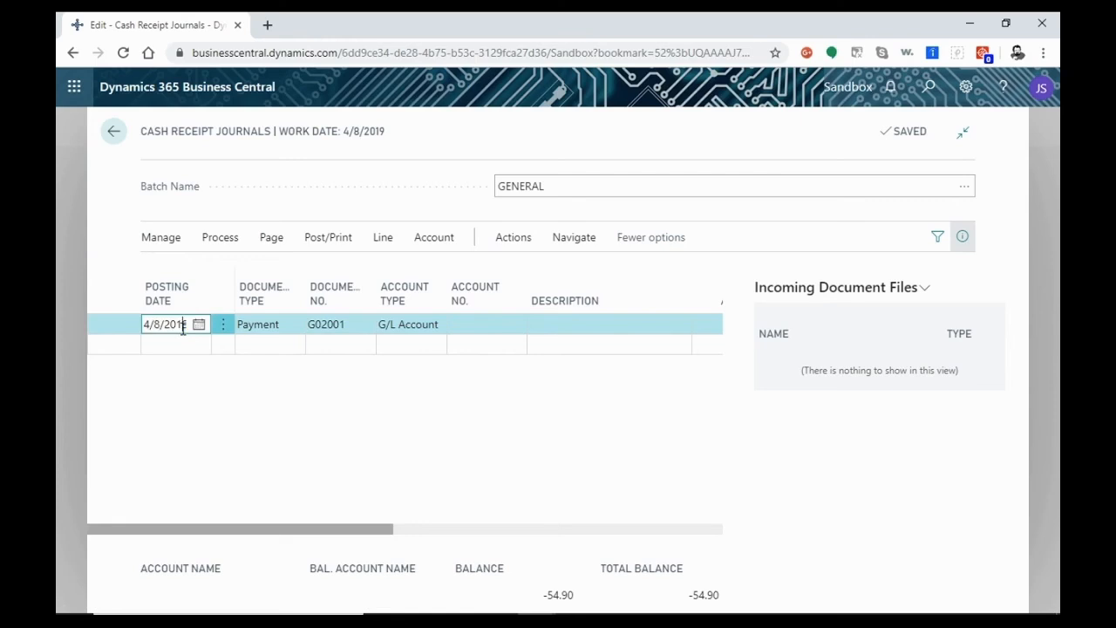
left_click(202, 445)
left_click(283, 336)
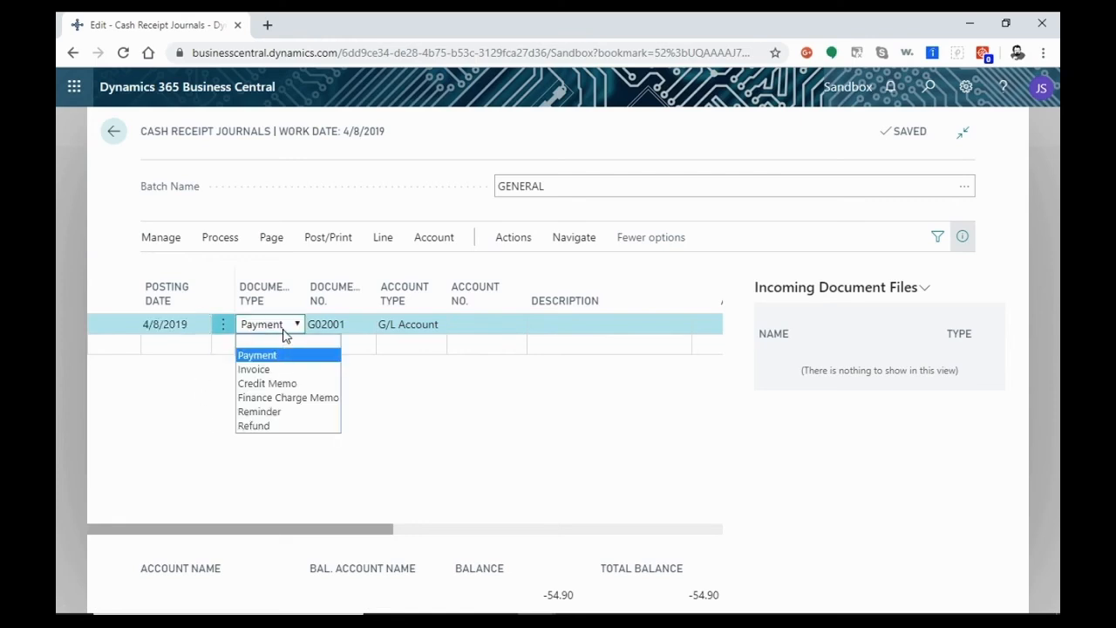
left_click(259, 353)
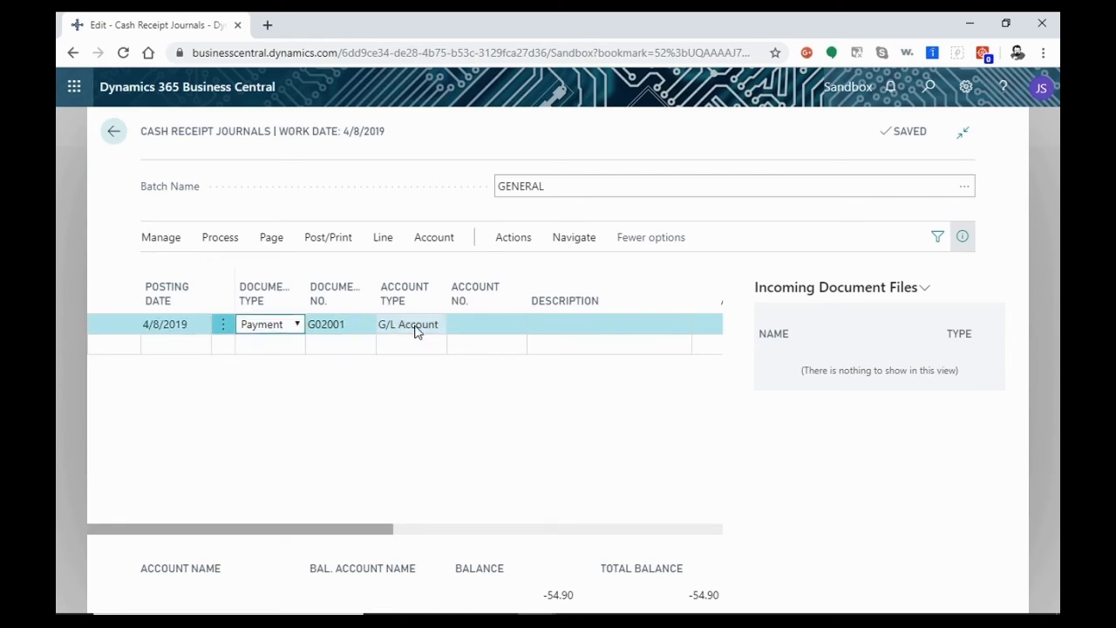
- Set the payment line's account type to Customer and choose School of Fine Art as its account
left_click(413, 330)
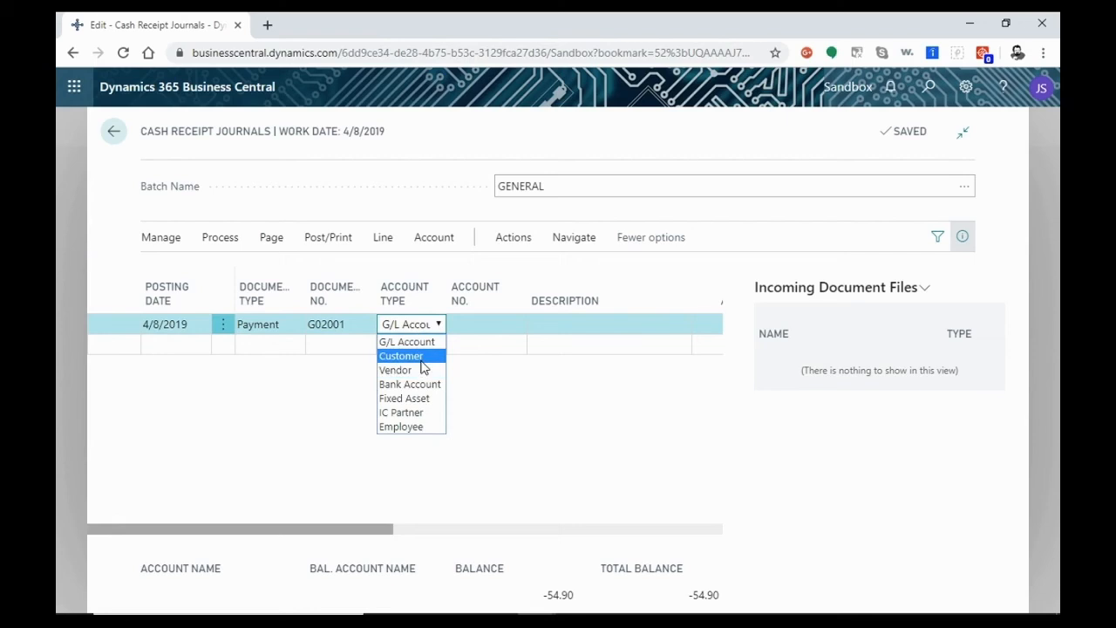
left_click(424, 357)
left_click(514, 324)
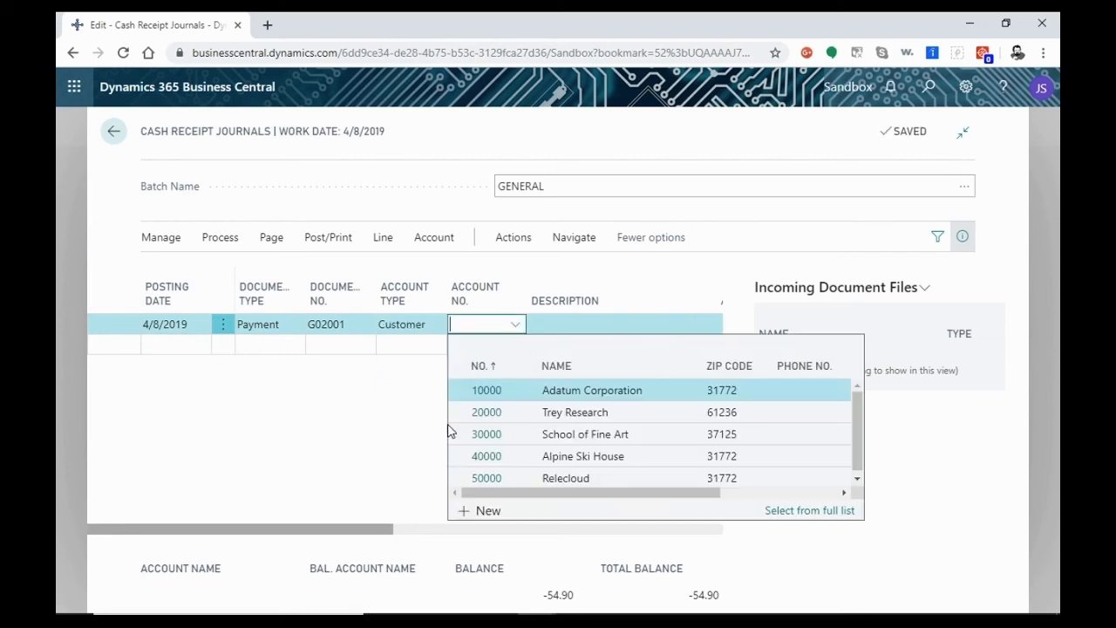
left_click(575, 441)
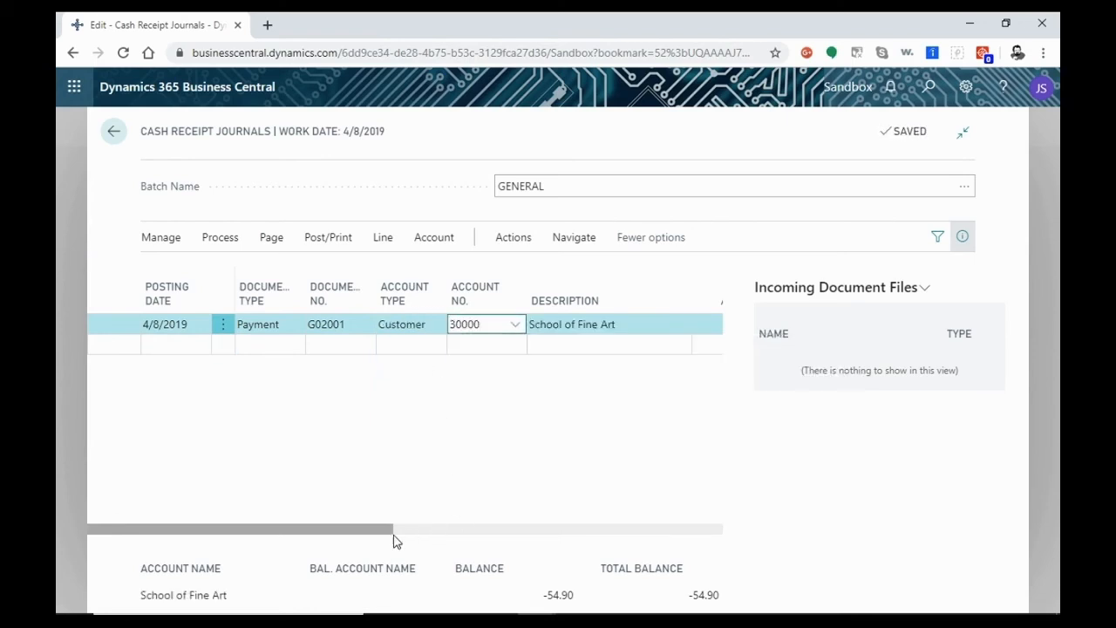
- Hide the incoming documents pane and apply the payment line to document type Invoice, number 103217
left_click(491, 534)
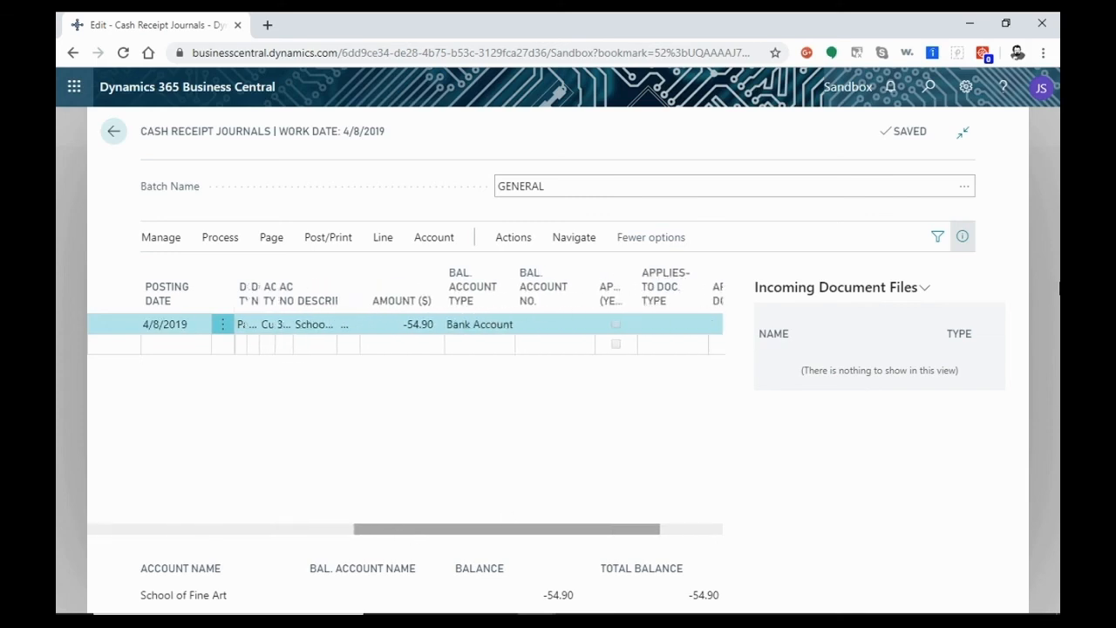
left_click(962, 237)
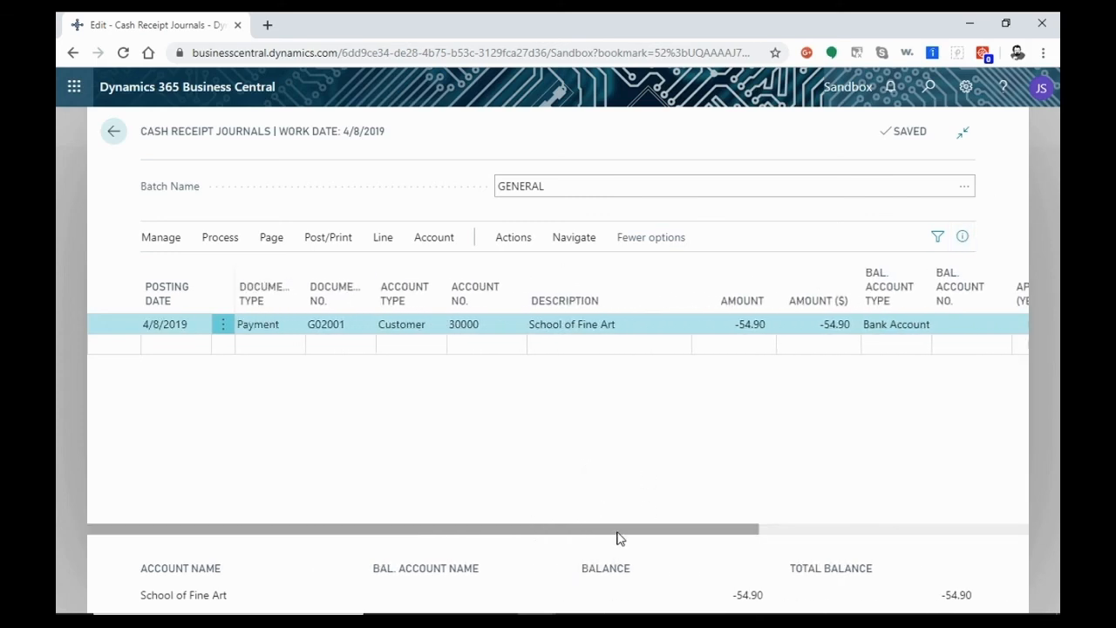
left_click_drag(653, 536, 919, 517)
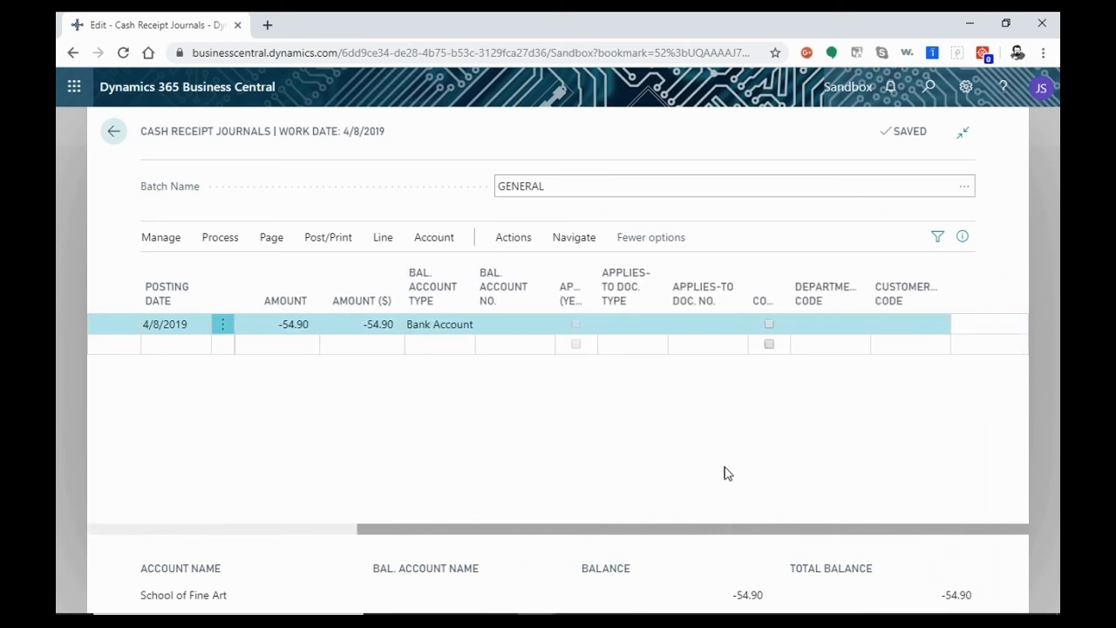
left_click(618, 323)
left_click(656, 323)
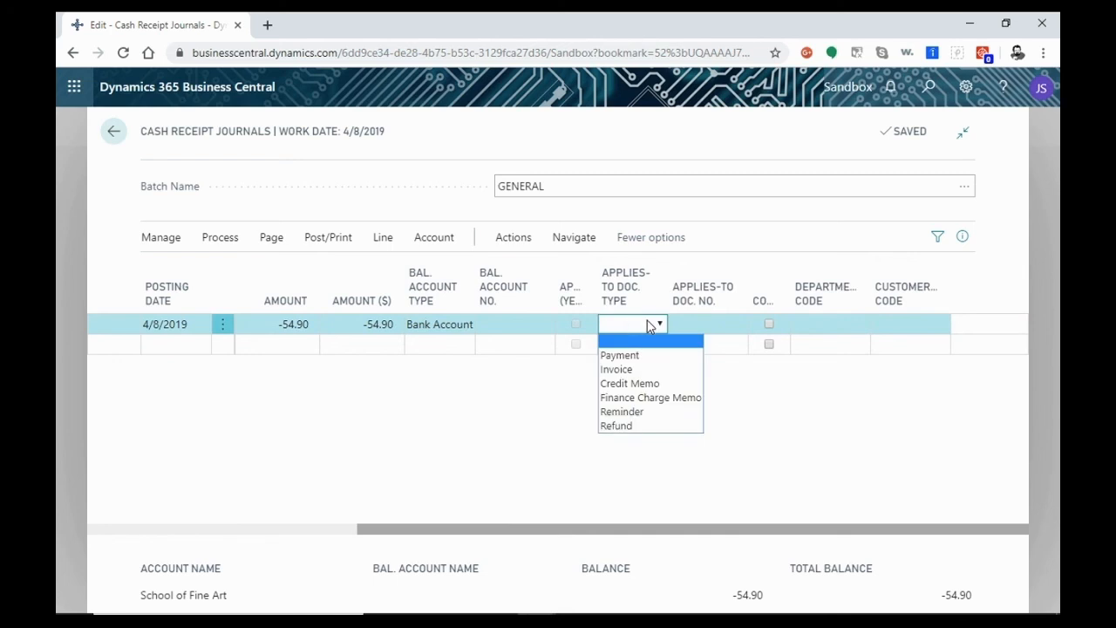
left_click(619, 369)
left_click(695, 324)
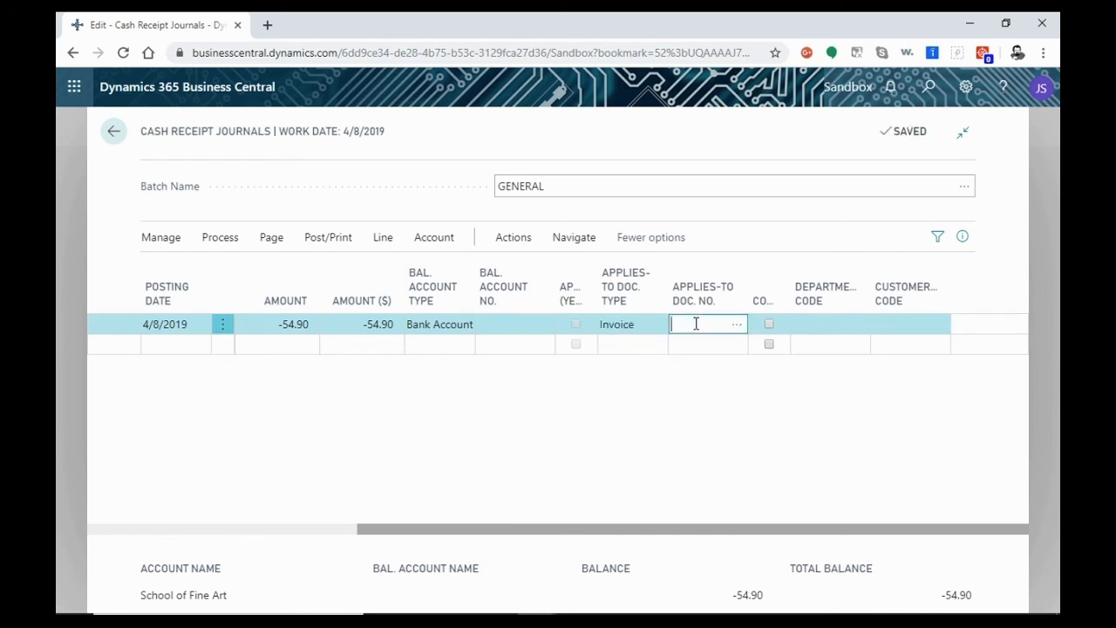
type("103217")
key("Tab")
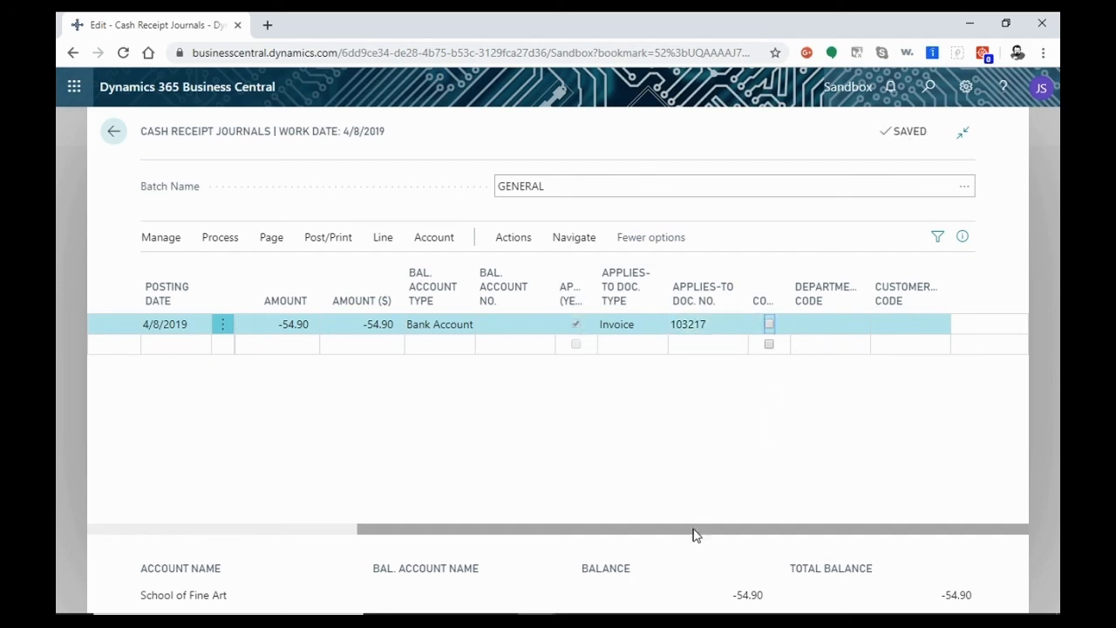
- Try to post the cash receipt journal lines, and return to the CRONUS USA, Inc. home page
left_click_drag(657, 534, 387, 548)
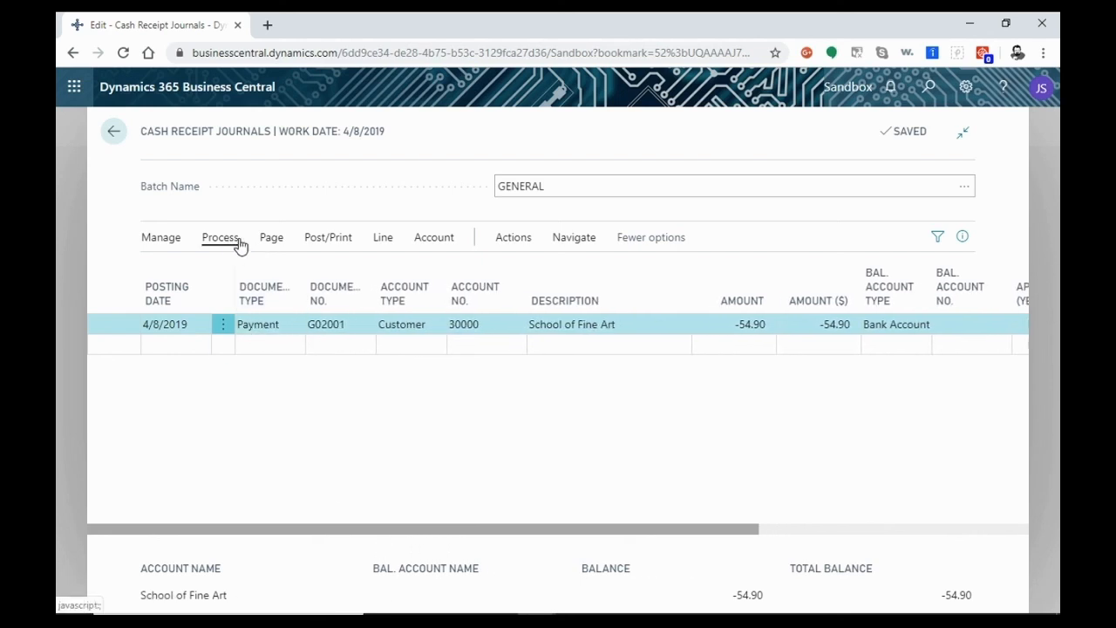
left_click(328, 238)
left_click(157, 267)
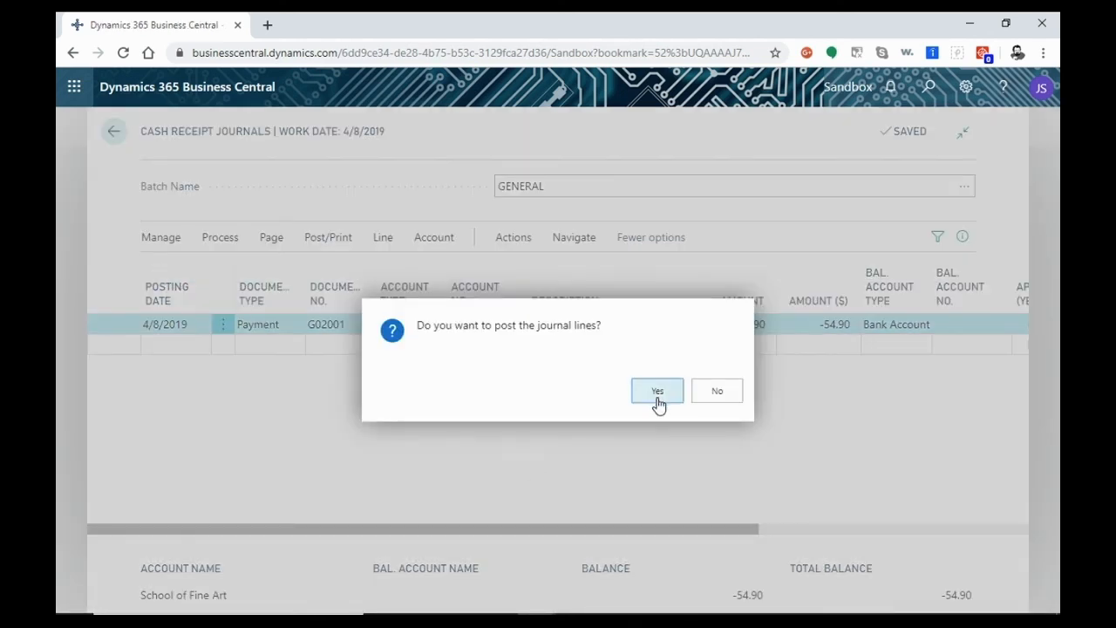
left_click(658, 397)
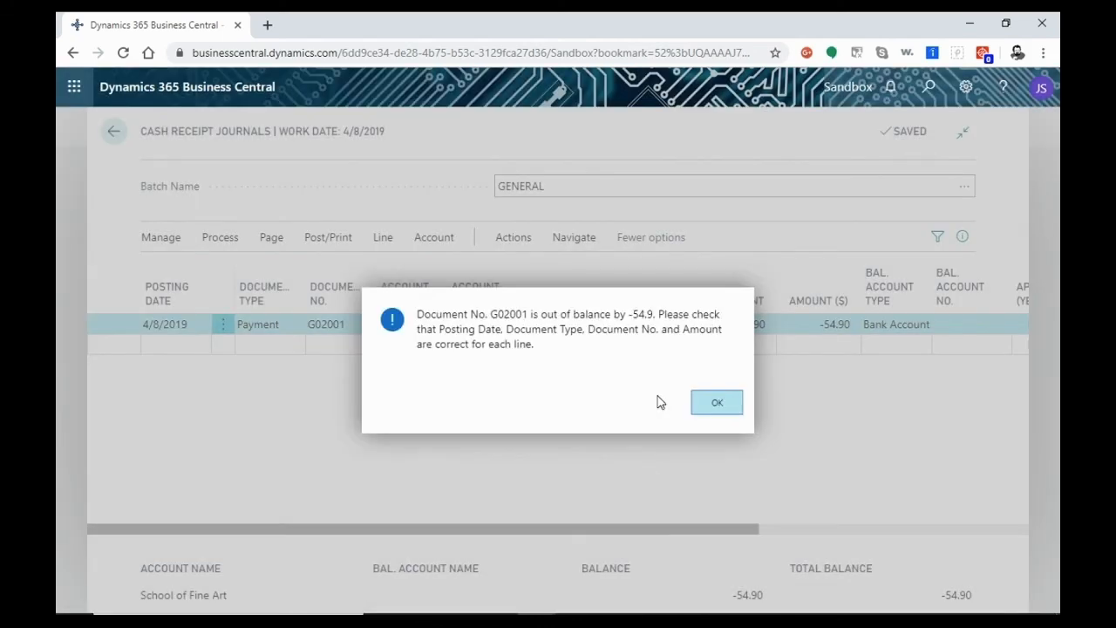
left_click(723, 415)
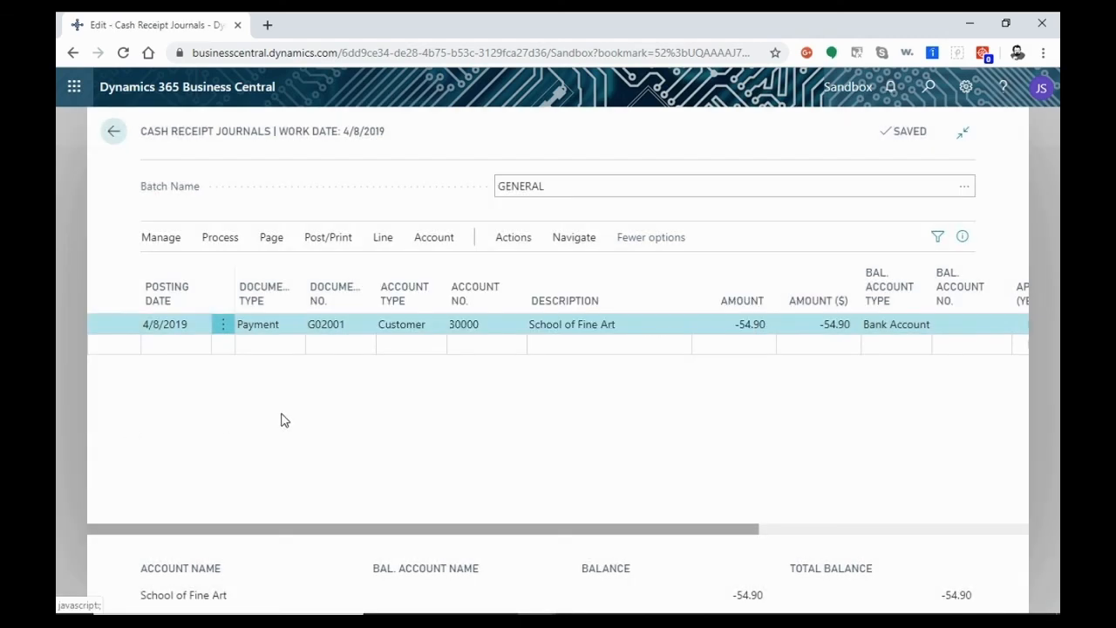
left_click(112, 132)
left_click(186, 131)
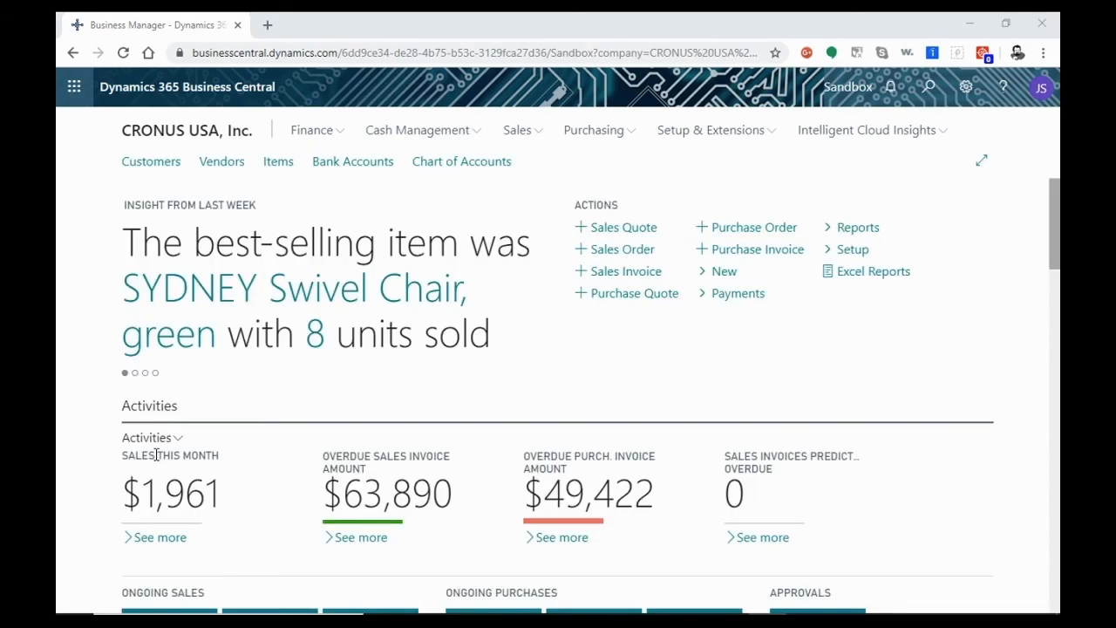